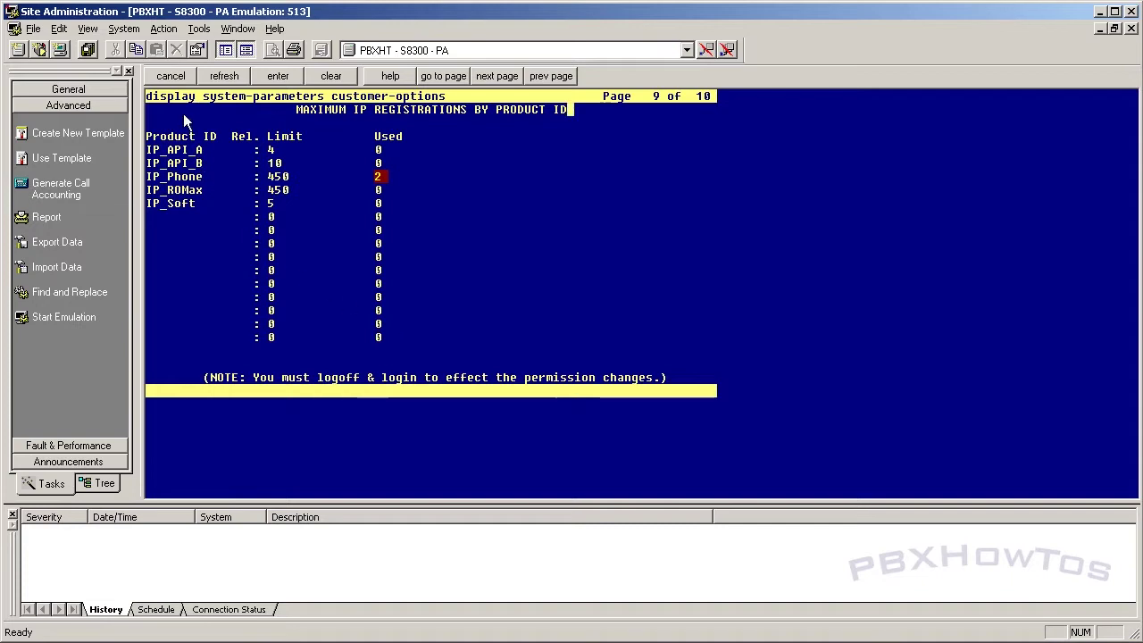
Step: Close the customer-options display after confirming IP_Phone uses 2 of 450 registrations
{"action": "left_click", "coordinate": [170, 76]}
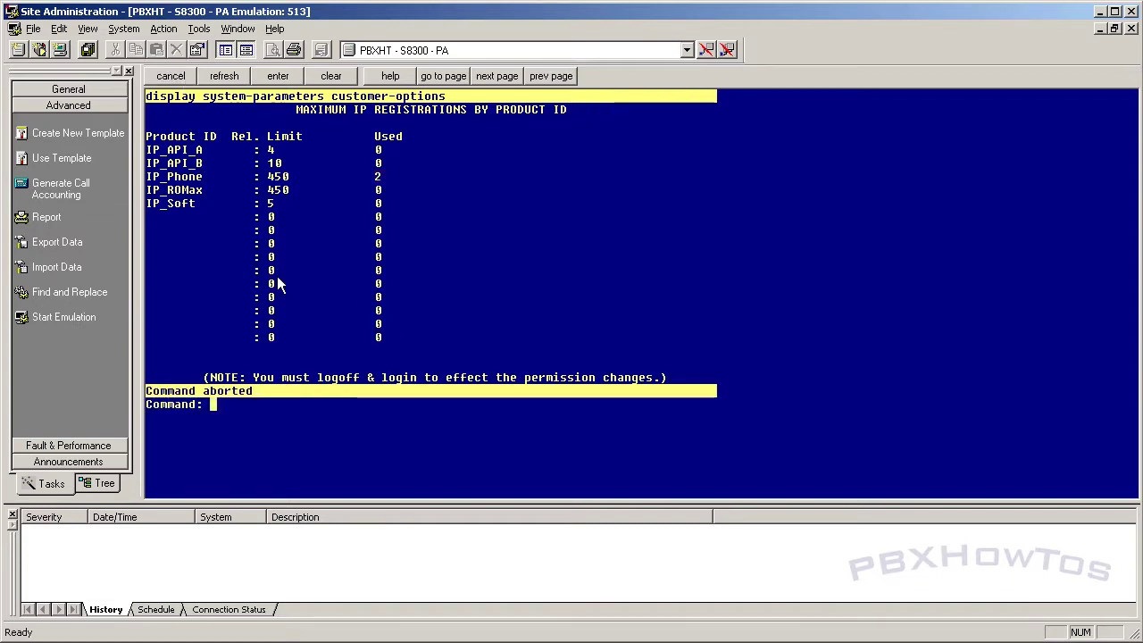
Step: Start adding station 1015 as a 4630 named 'IP Screen Phone' with a security code
{"action": "key", "text": "Return"}
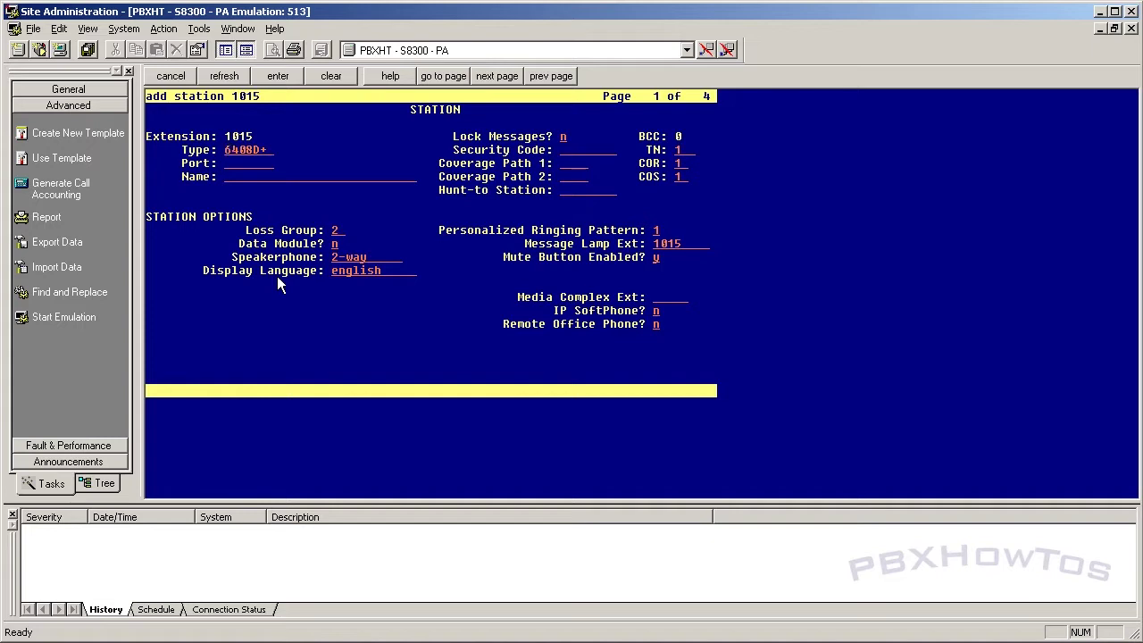
{"action": "key", "text": "Tab"}
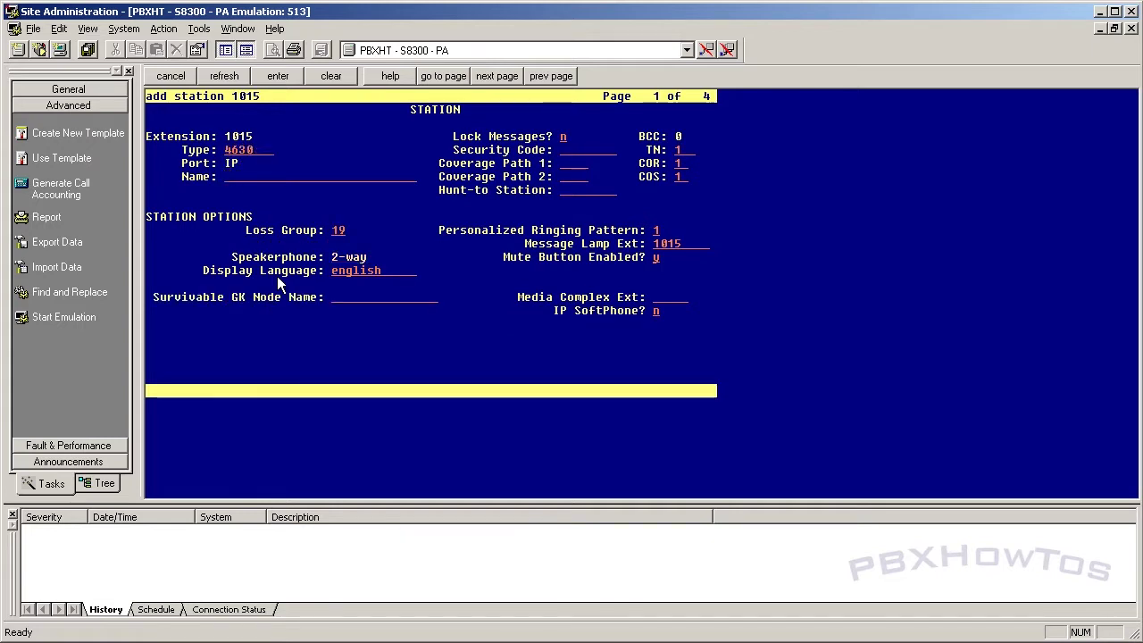
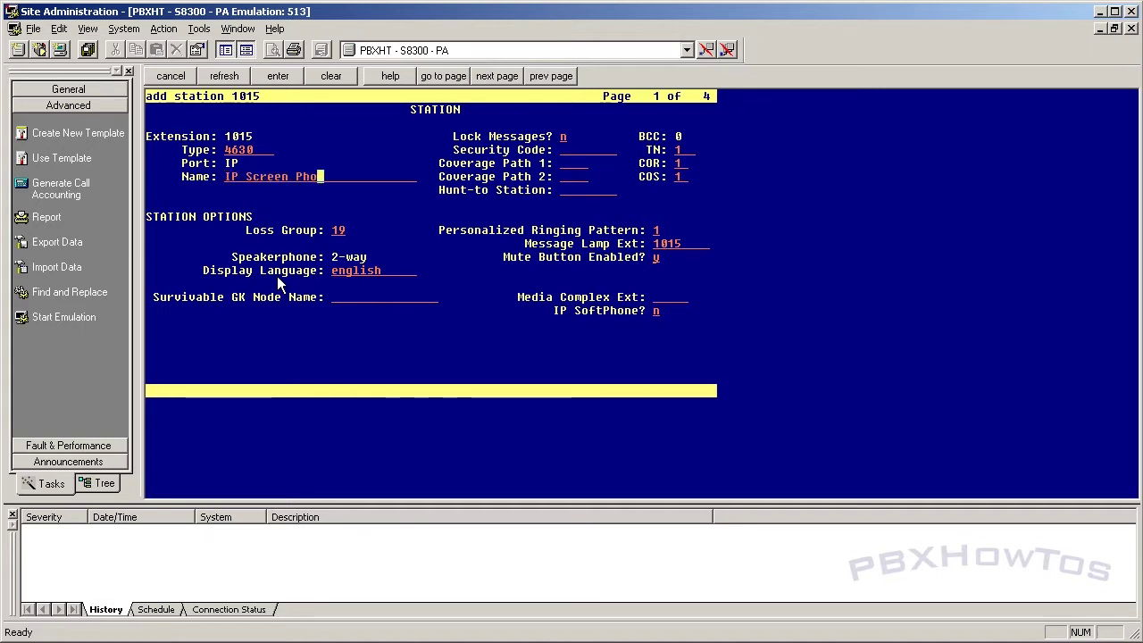
{"action": "key", "text": "Tab"}
{"action": "key", "text": "Tab"}
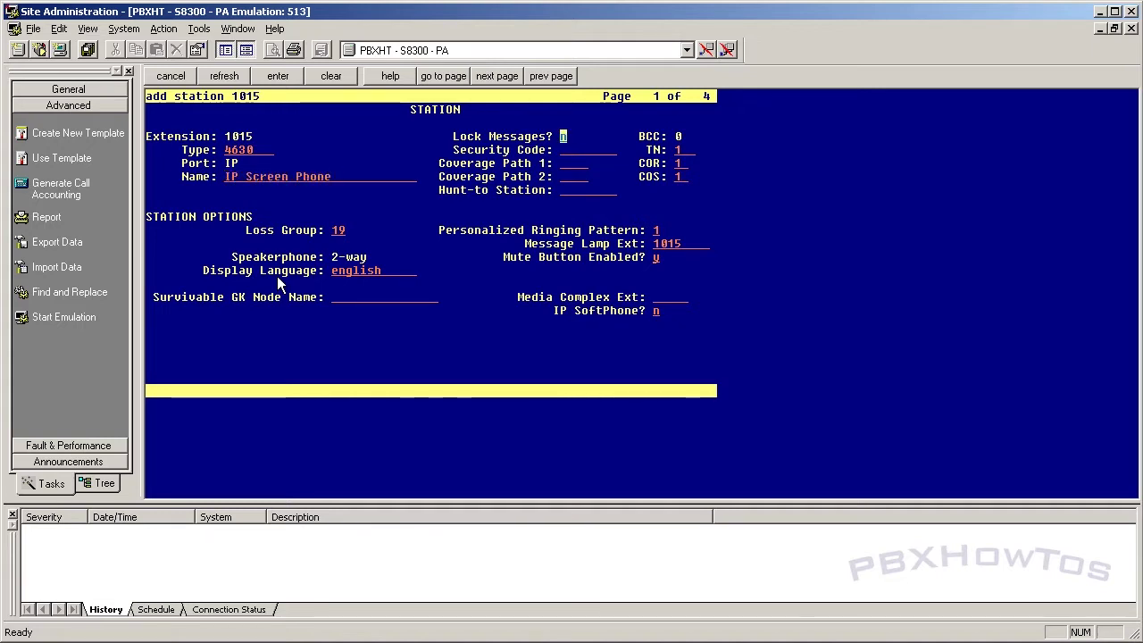
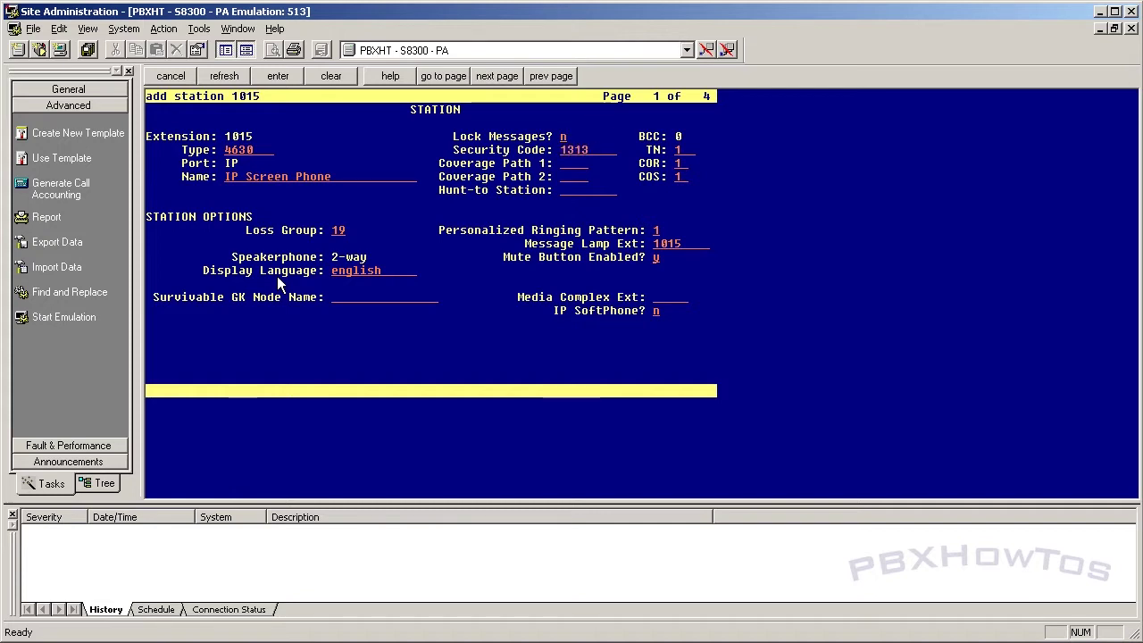
{"action": "key", "text": "Tab"}
Step: Enter 13 in the COR, COS and coverage fields, then abandon the form unsaved and begin 'duplicate station 1013'
{"action": "key", "text": "Tab"}
{"action": "key", "text": "Tab"}
{"action": "key", "text": "Tab"}
{"action": "key", "text": "Tab"}
{"action": "type", "text": "13"}
{"action": "key", "text": "Tab"}
{"action": "key", "text": "Tab"}
{"action": "key", "text": "Tab"}
{"action": "key", "text": "Tab"}
{"action": "type", "text": "13"}
{"action": "key", "text": "Tab"}
{"action": "type", "text": "13"}
{"action": "key", "text": "Tab"}
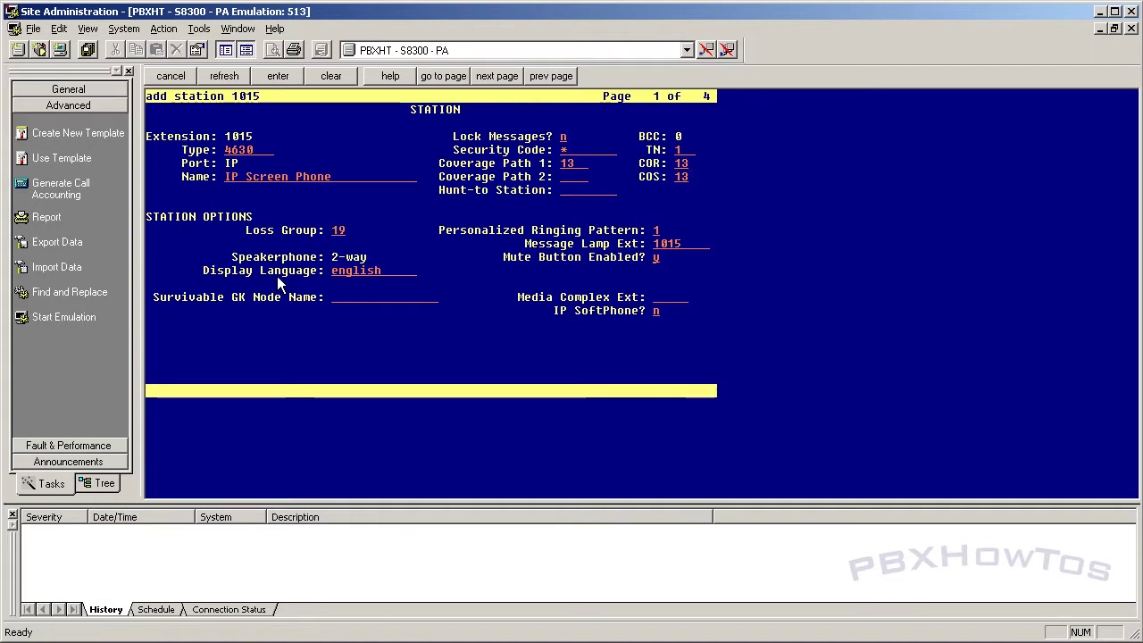
{"action": "key", "text": "F1"}
{"action": "type", "text": "dup"}
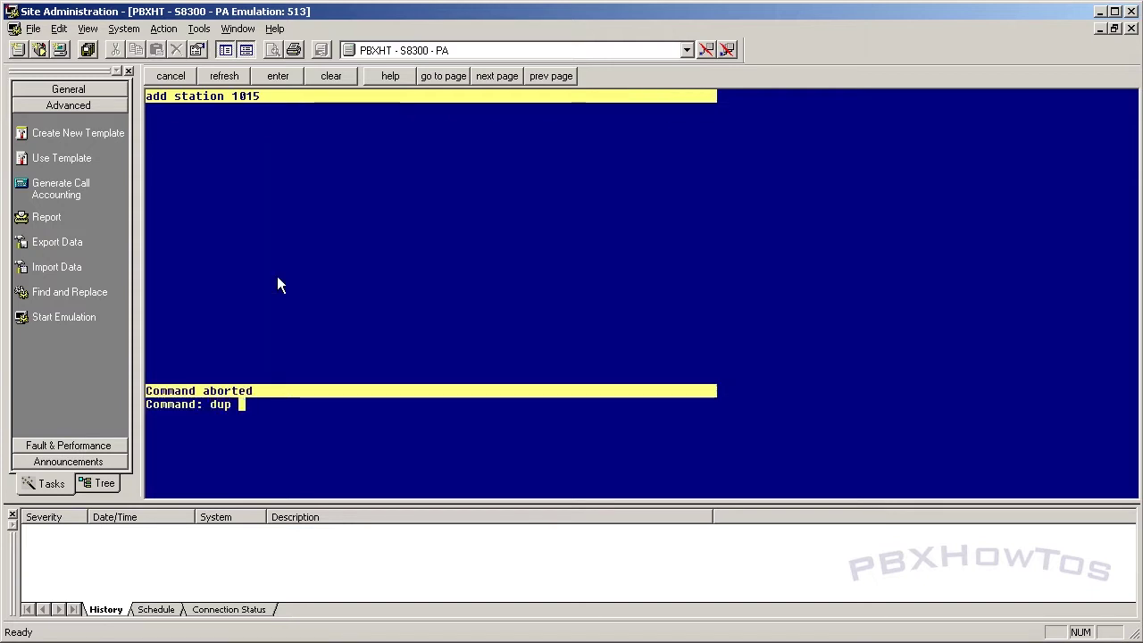
{"action": "type", "text": "licate station 1013"}
Step: Duplicate station 1013 as extension 1015 named 'IP Screen Phone' with a security code
{"action": "key", "text": "Return"}
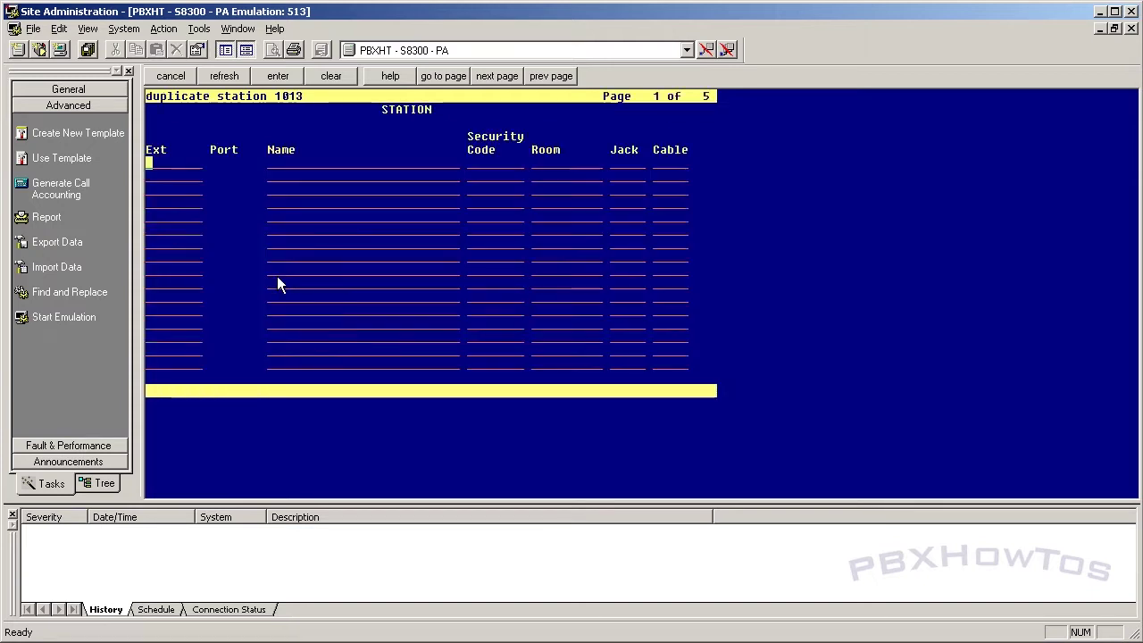
{"action": "type", "text": "1015"}
{"action": "key", "text": "Tab"}
{"action": "type", "text": "IP Sc"}
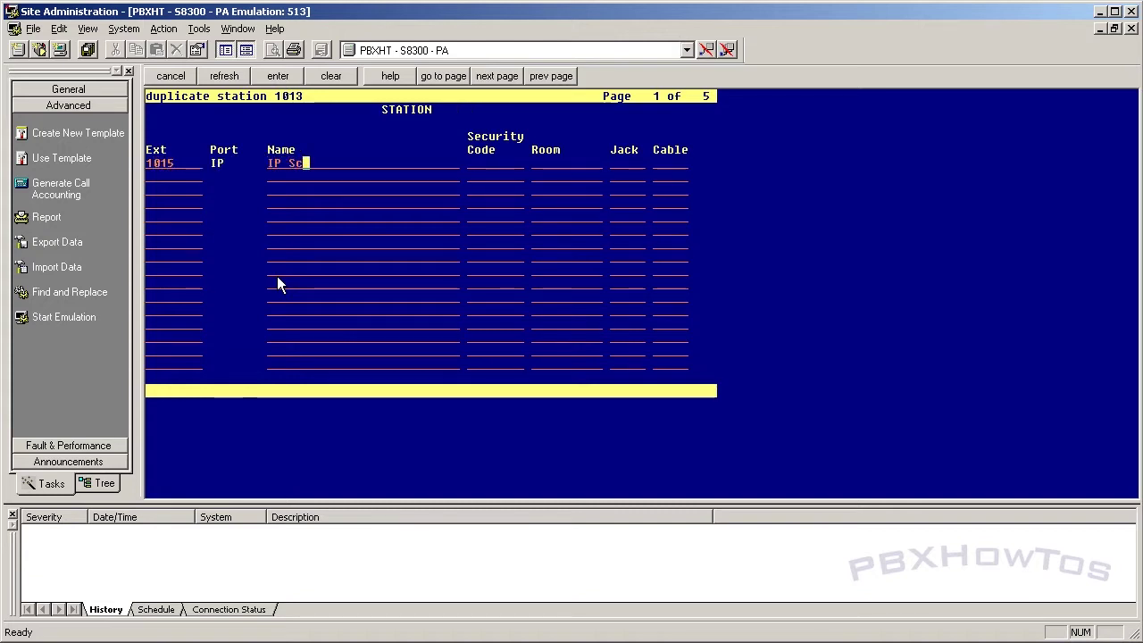
{"action": "type", "text": "reen Phone"}
{"action": "key", "text": "Tab"}
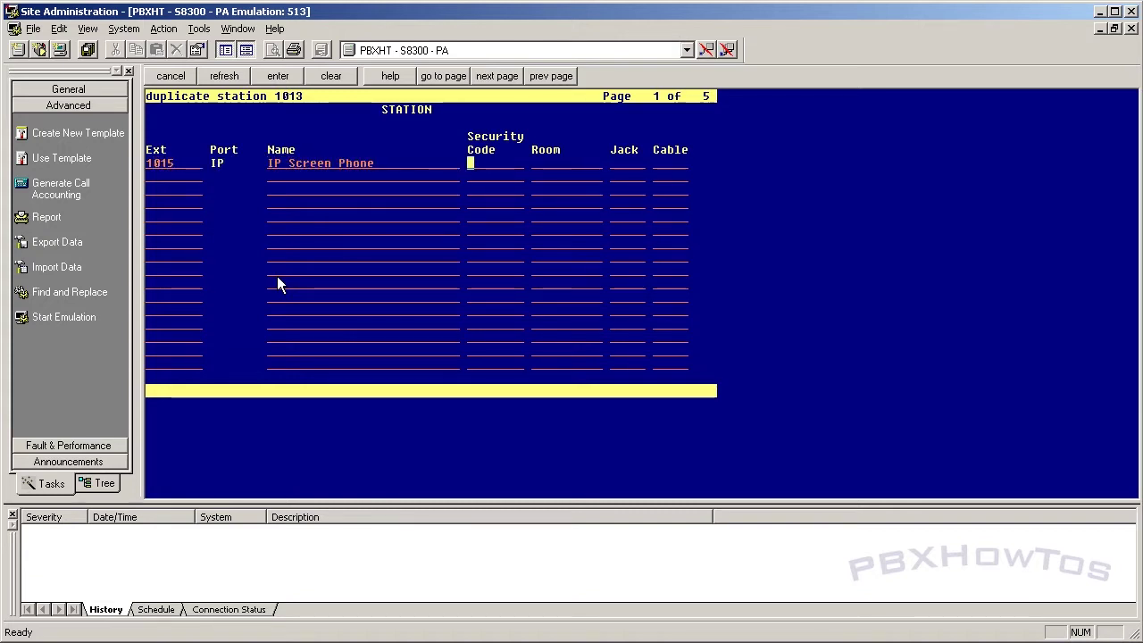
{"action": "key", "text": "F3"}
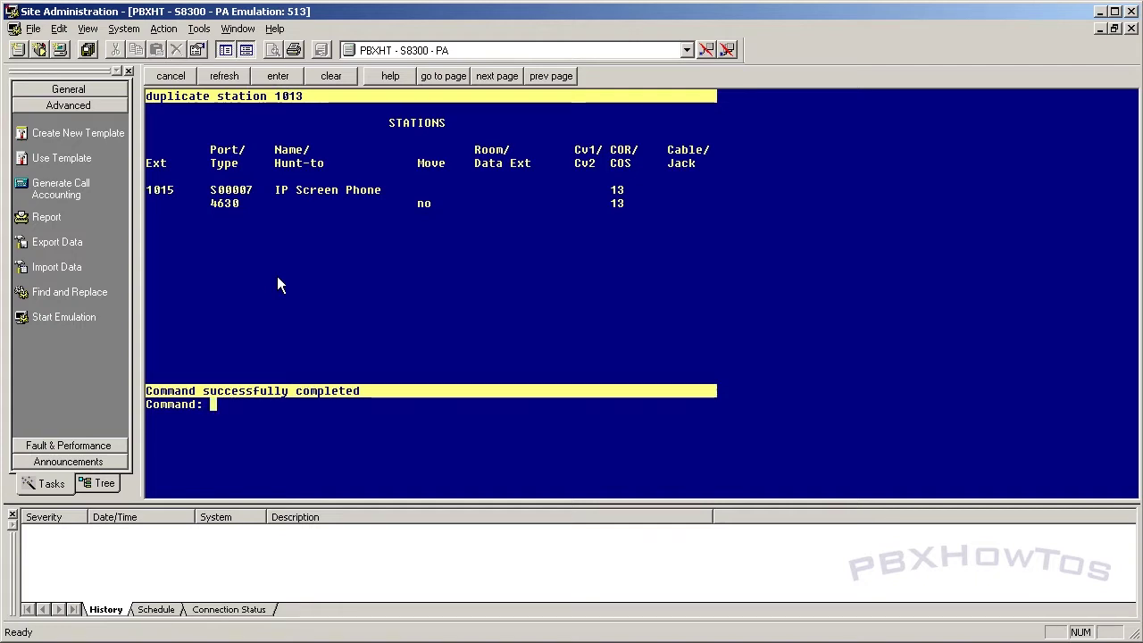
{"action": "type", "text": "disp sta 1013"}
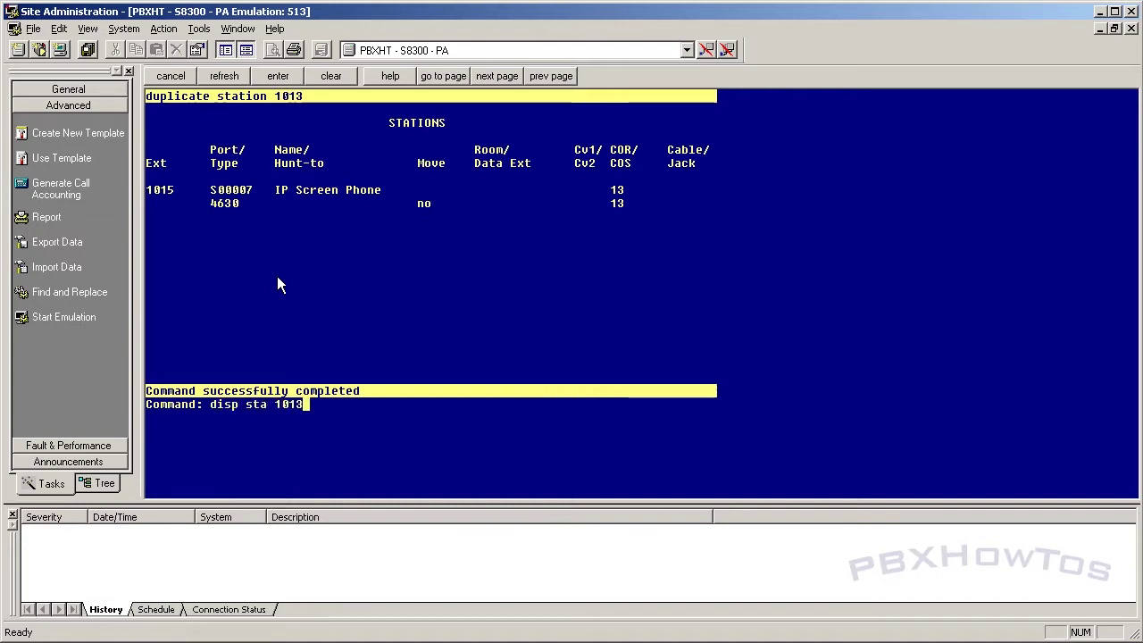
Step: View pages 1 and 2 of station 1015's settings, close them, and switch to Avaya Support
{"action": "key", "text": "BackSpace"}
{"action": "type", "text": "5"}
{"action": "key", "text": "Return"}
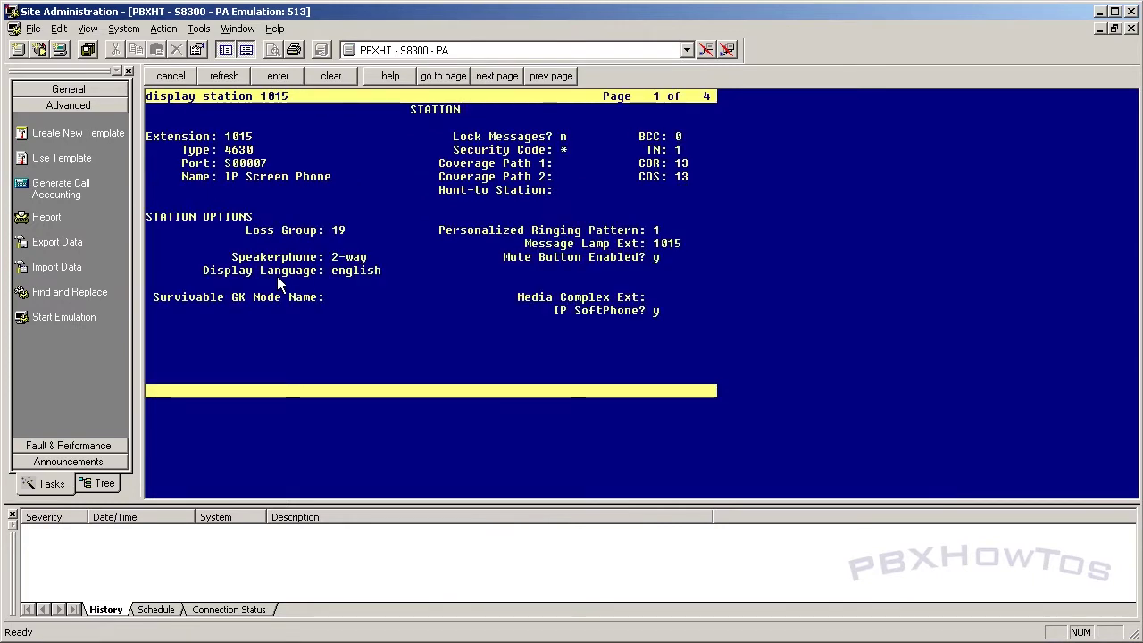
{"action": "key", "text": "F7"}
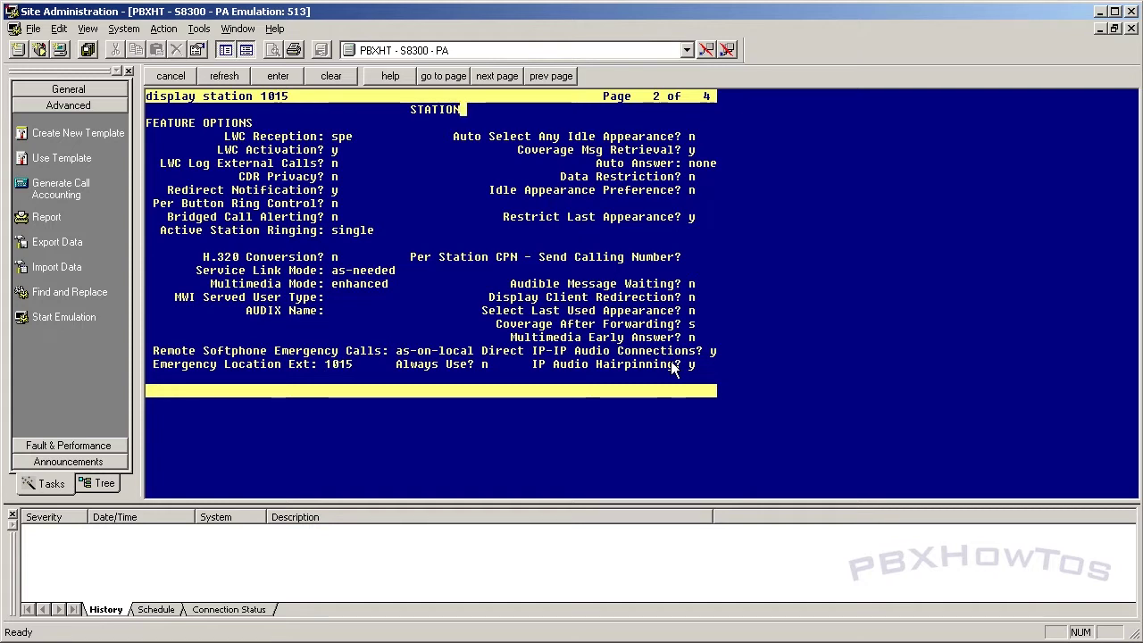
{"action": "left_click", "coordinate": [171, 77]}
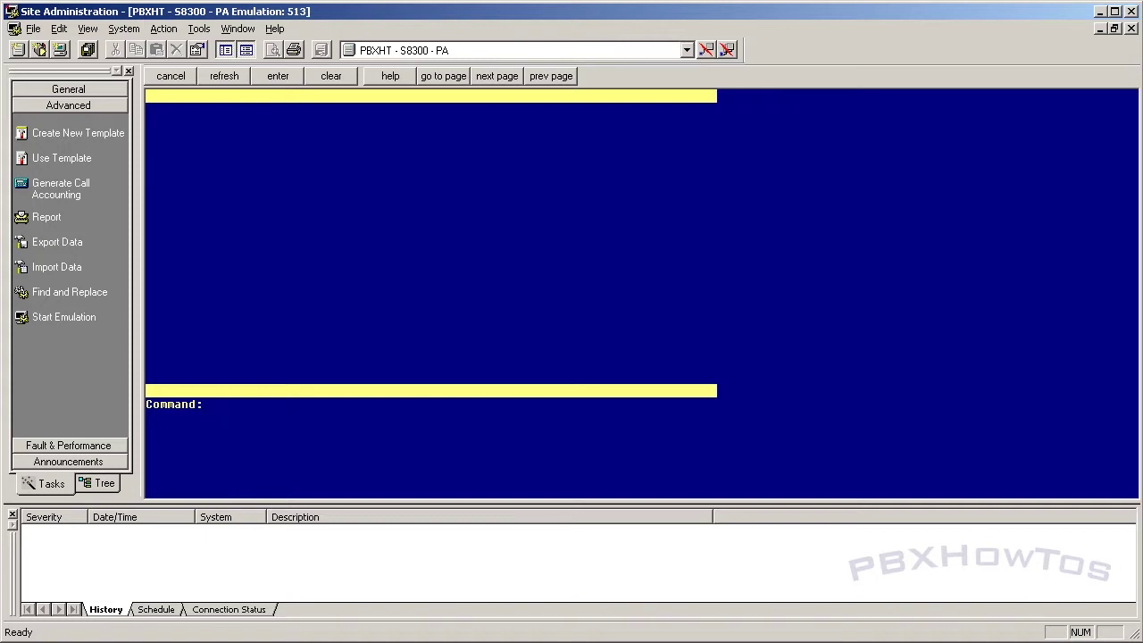
{"action": "key", "text": "alt+Tab"}
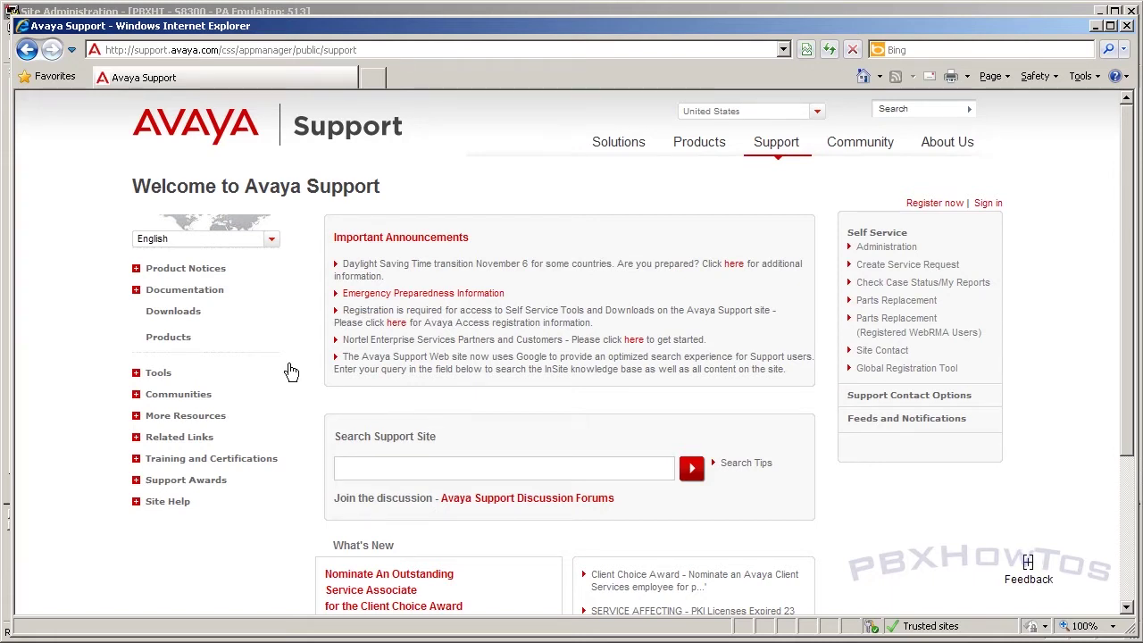
Step: Open Avaya Support Downloads, dismiss the product-name prompt, and return to Site Administration
{"action": "left_click", "coordinate": [178, 316]}
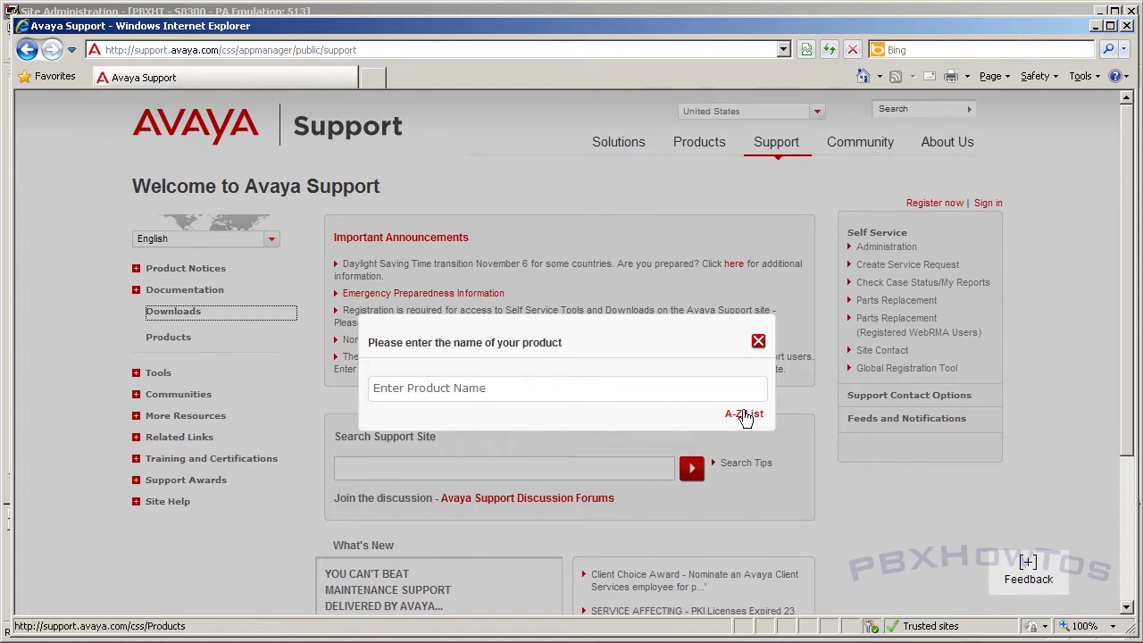
{"action": "left_click", "coordinate": [758, 340]}
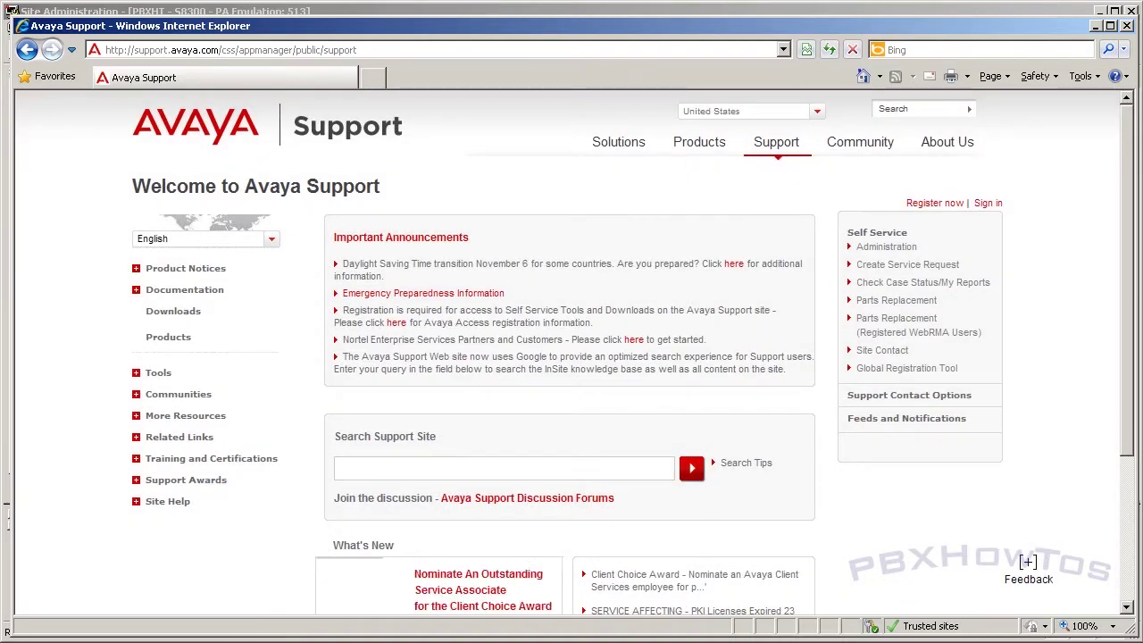
{"action": "key", "text": "alt+Tab"}
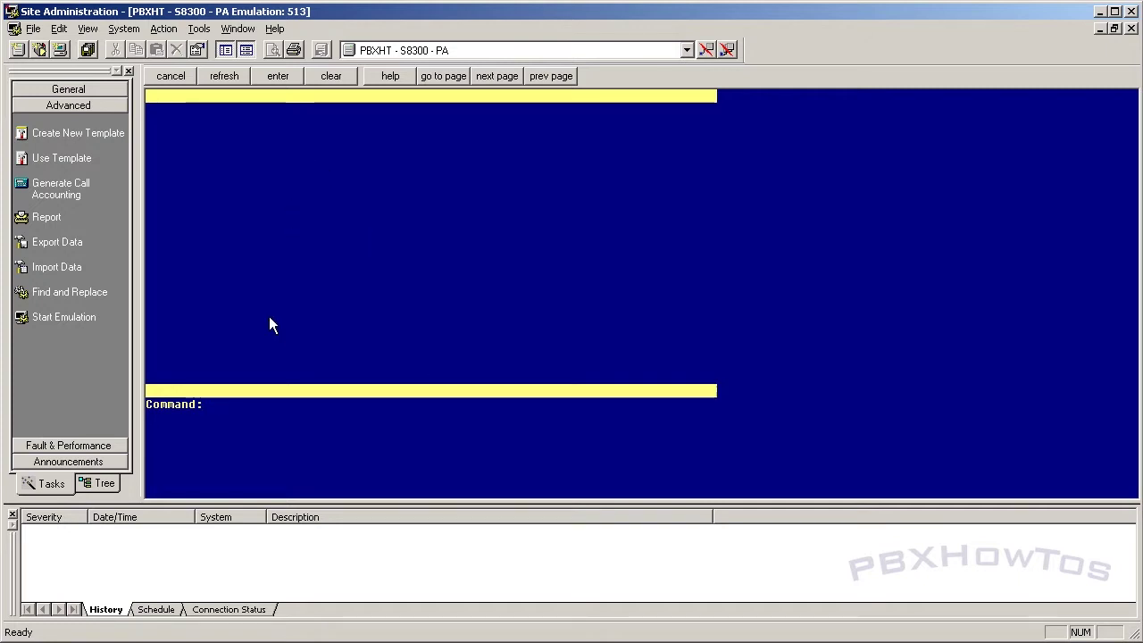
Step: Display station 1015's settings with disp sta 1015, then return to the Avaya Support site
{"action": "type", "text": "disp sta 1015"}
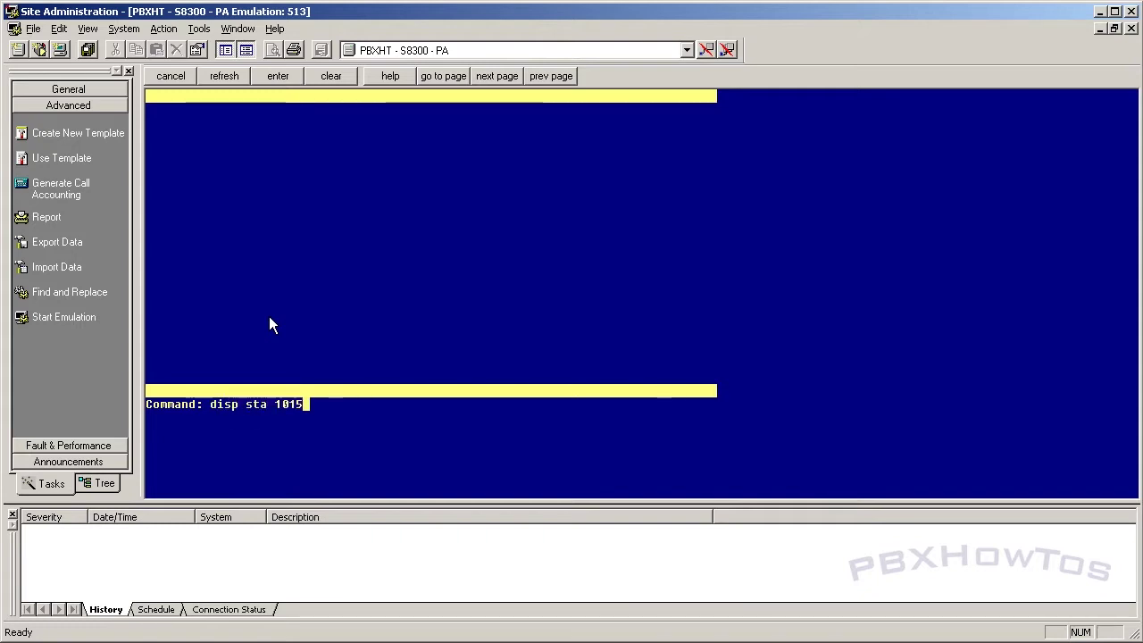
{"action": "key", "text": "Return"}
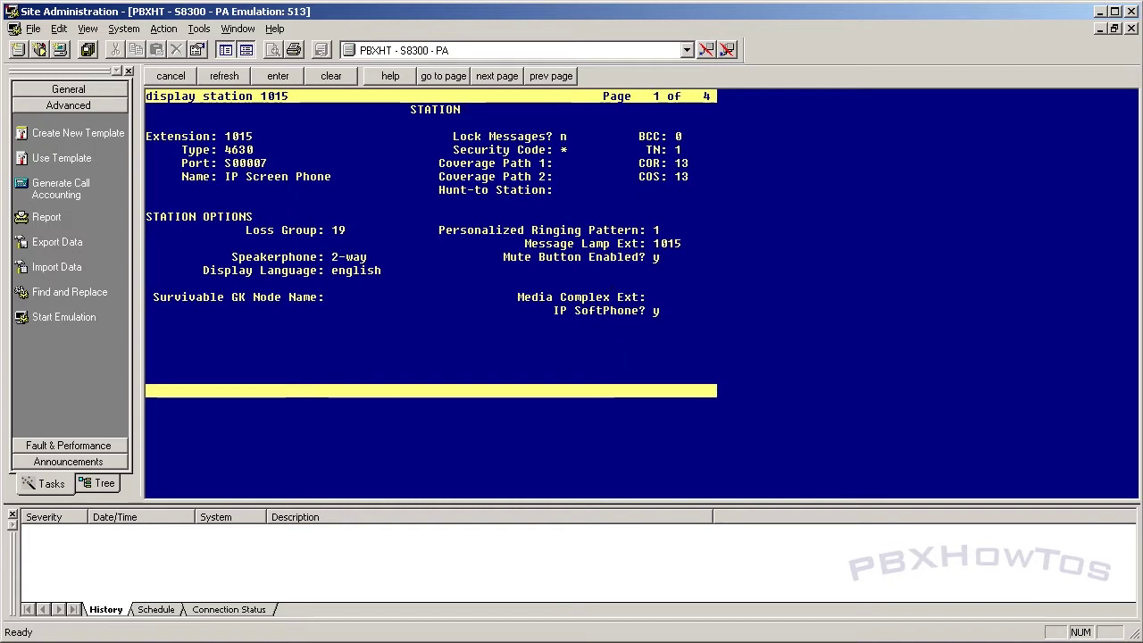
{"action": "key", "text": "alt+Tab"}
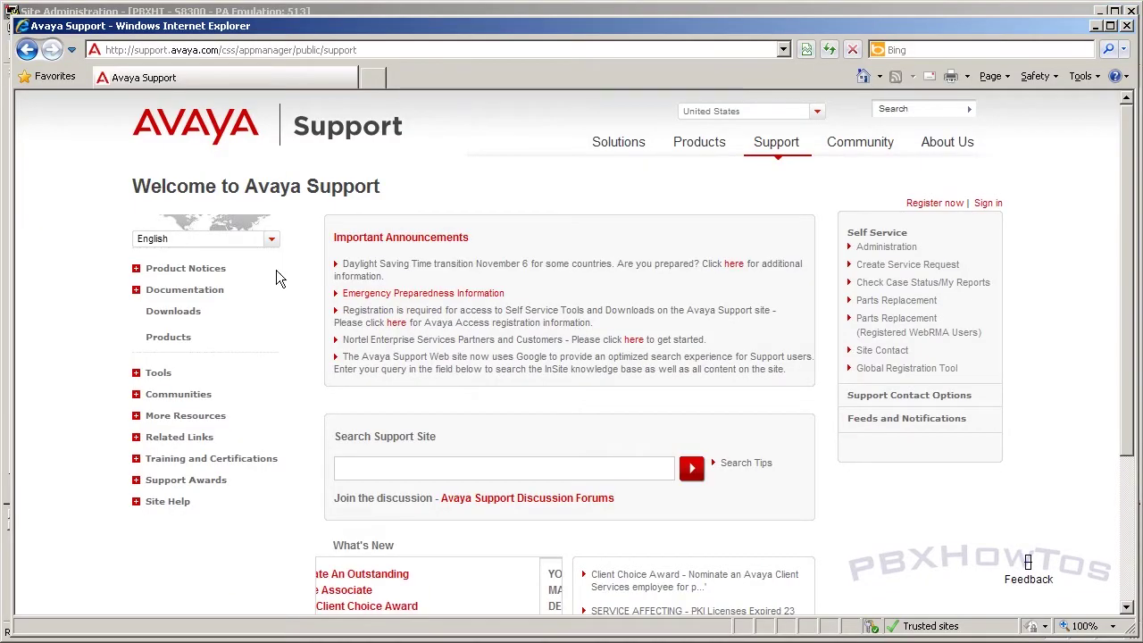
Step: Navigate Downloads through the A-Z product list to the 4600 Series IP Telephones downloads
{"action": "left_click", "coordinate": [178, 314]}
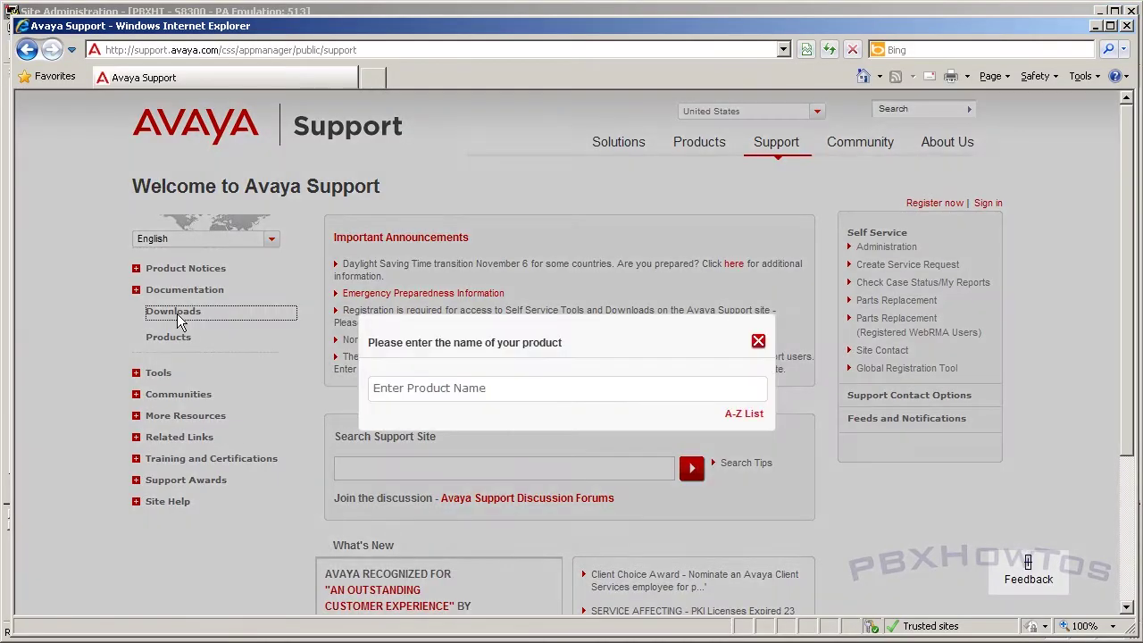
{"action": "left_click", "coordinate": [749, 415]}
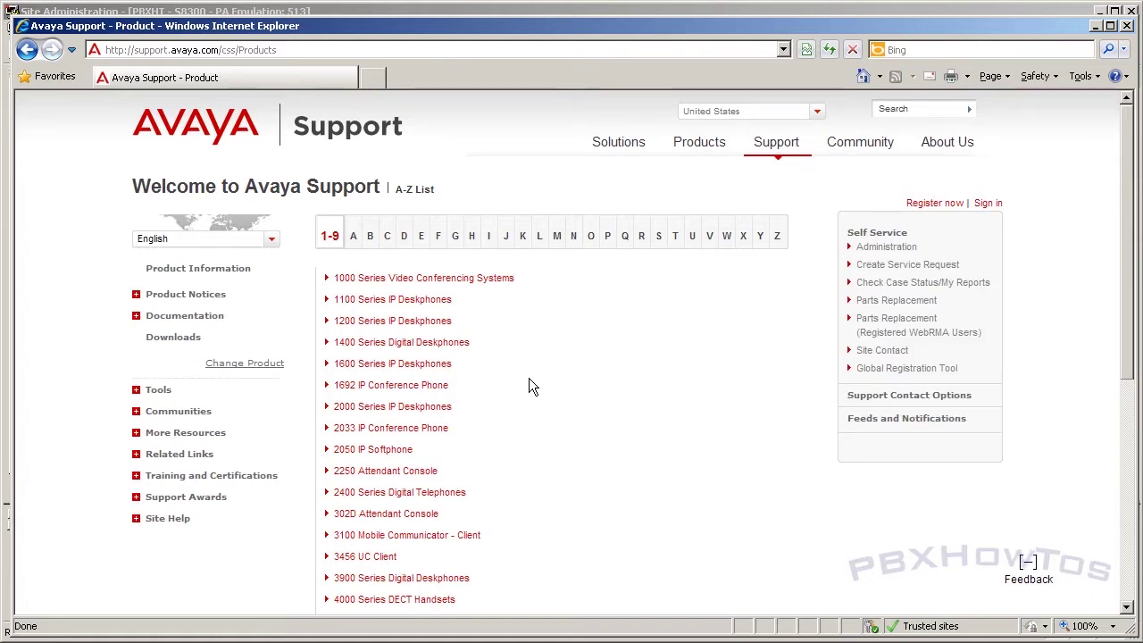
{"action": "scroll", "coordinate": [528, 385], "scroll_direction": "down", "scroll_amount": 3}
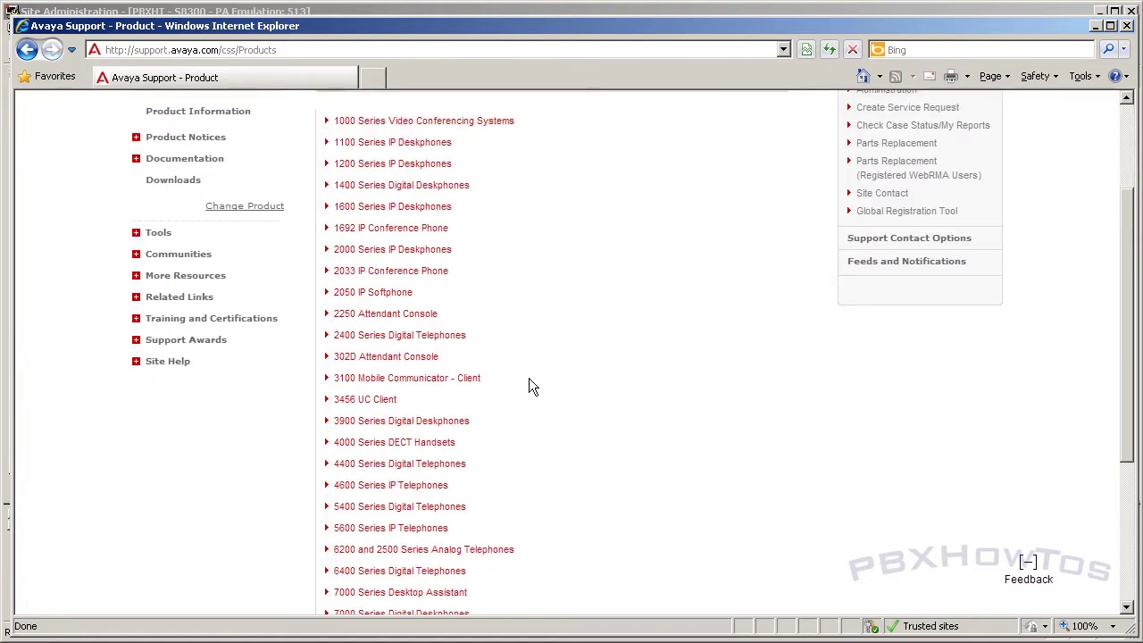
{"action": "left_click", "coordinate": [351, 490]}
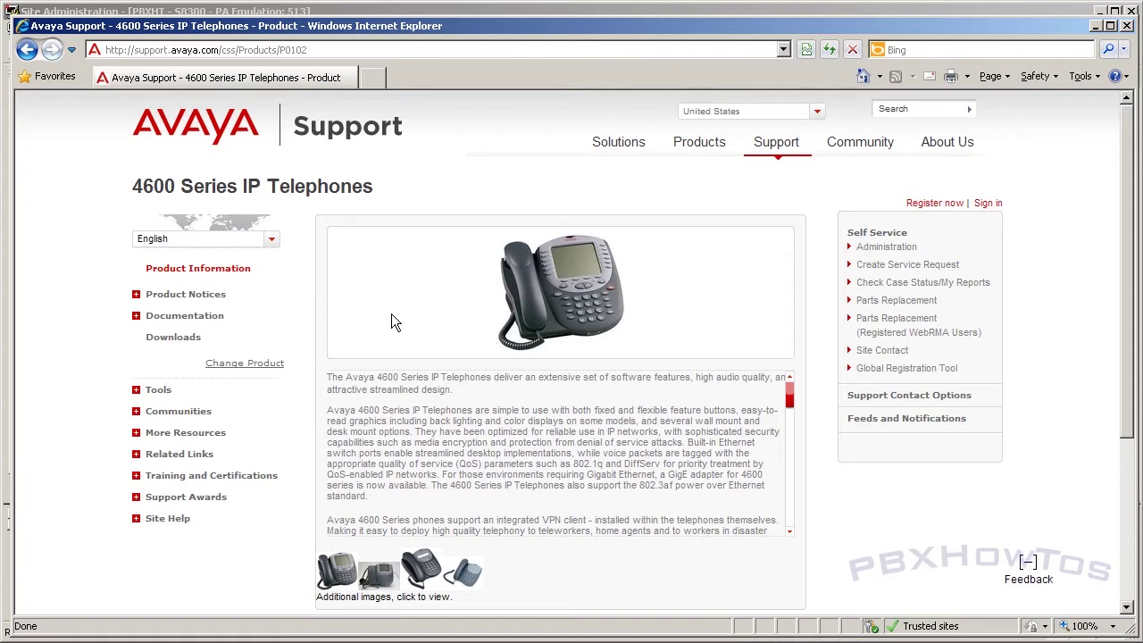
{"action": "left_click", "coordinate": [158, 344]}
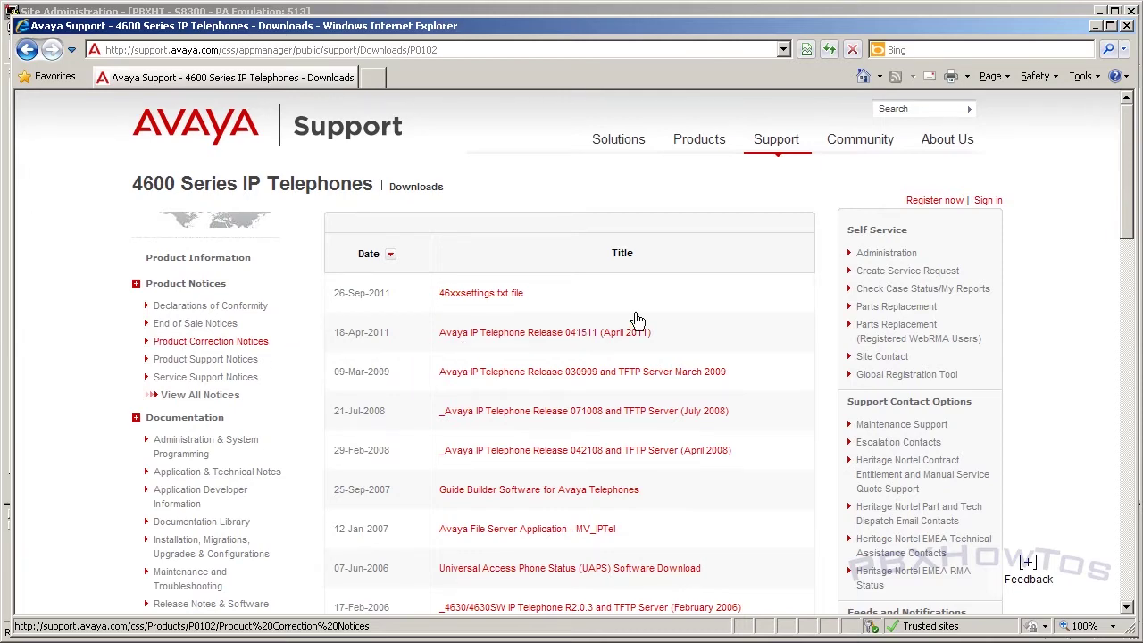
Step: Open the '4630/4630SW IP Telephone R2.0.3 and TFTP Server' download page and minimize the PumpKIN window
{"action": "scroll", "coordinate": [710, 361], "scroll_direction": "down", "scroll_amount": 3}
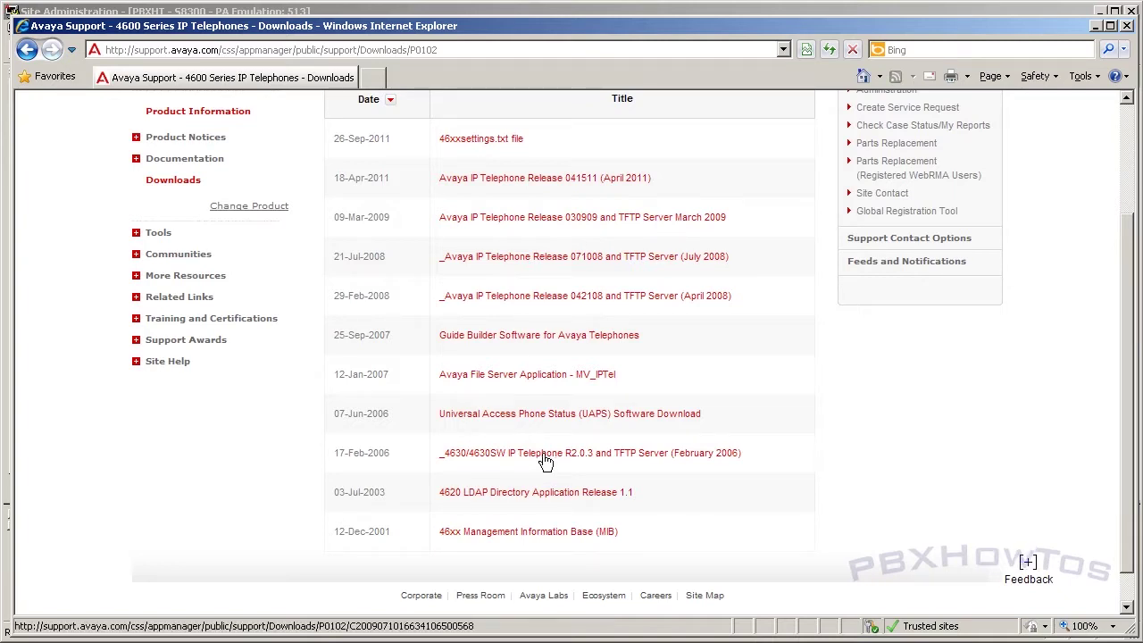
{"action": "left_click", "coordinate": [547, 461]}
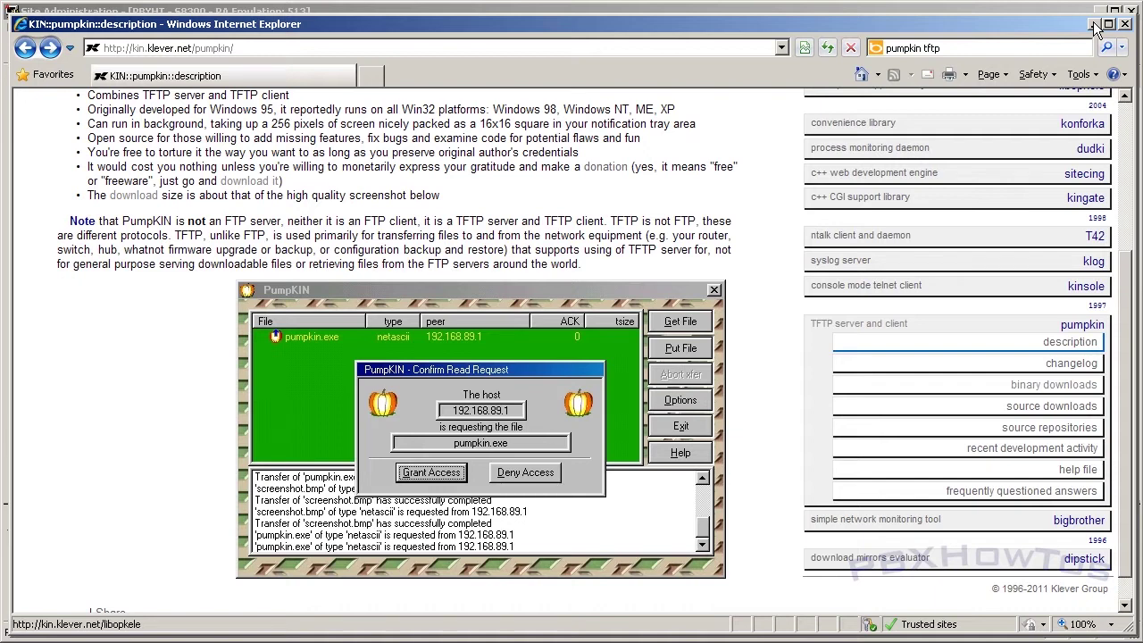
{"action": "left_click", "coordinate": [1095, 27]}
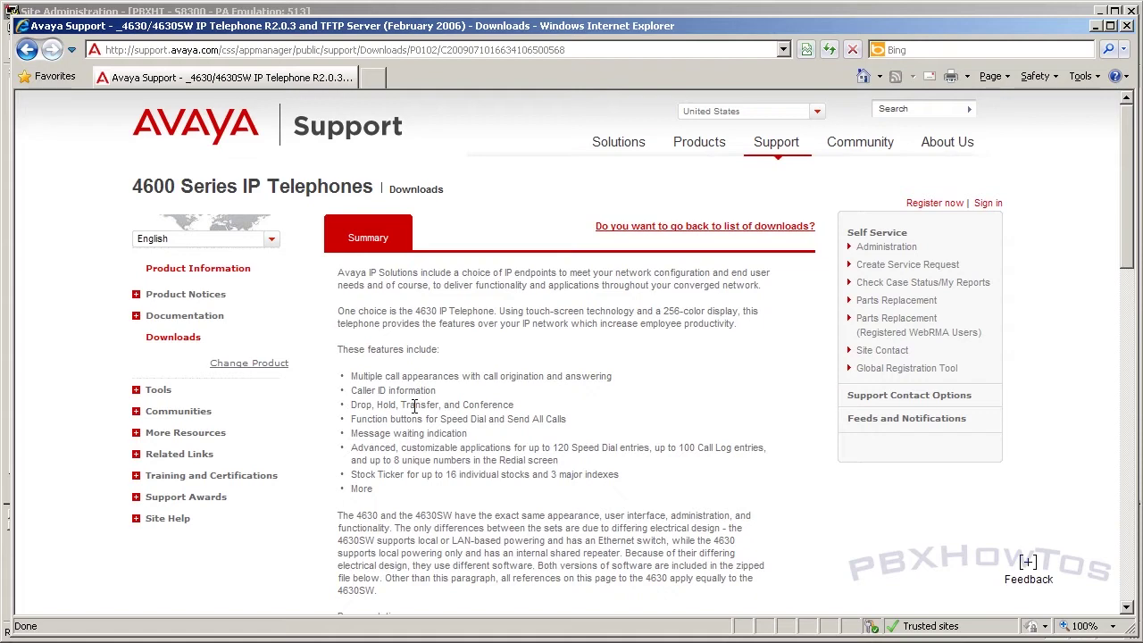
Step: Scroll down and select the TFTP server vulnerability Note paragraph
{"action": "scroll", "coordinate": [414, 406], "scroll_direction": "down", "scroll_amount": 10}
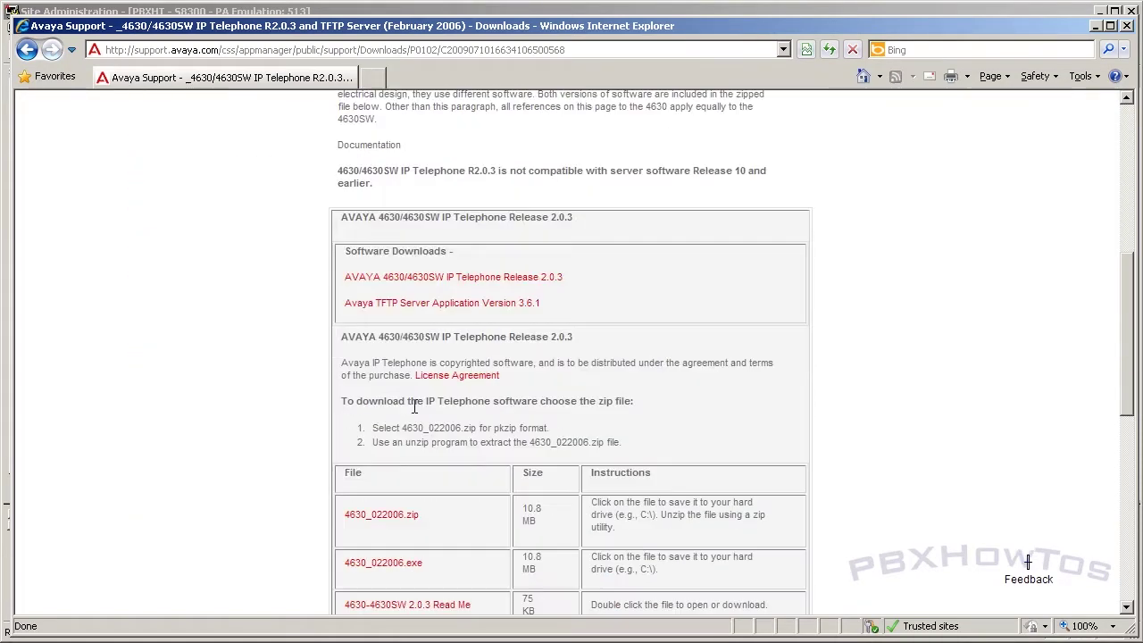
{"action": "scroll", "coordinate": [415, 406], "scroll_direction": "down", "scroll_amount": 4}
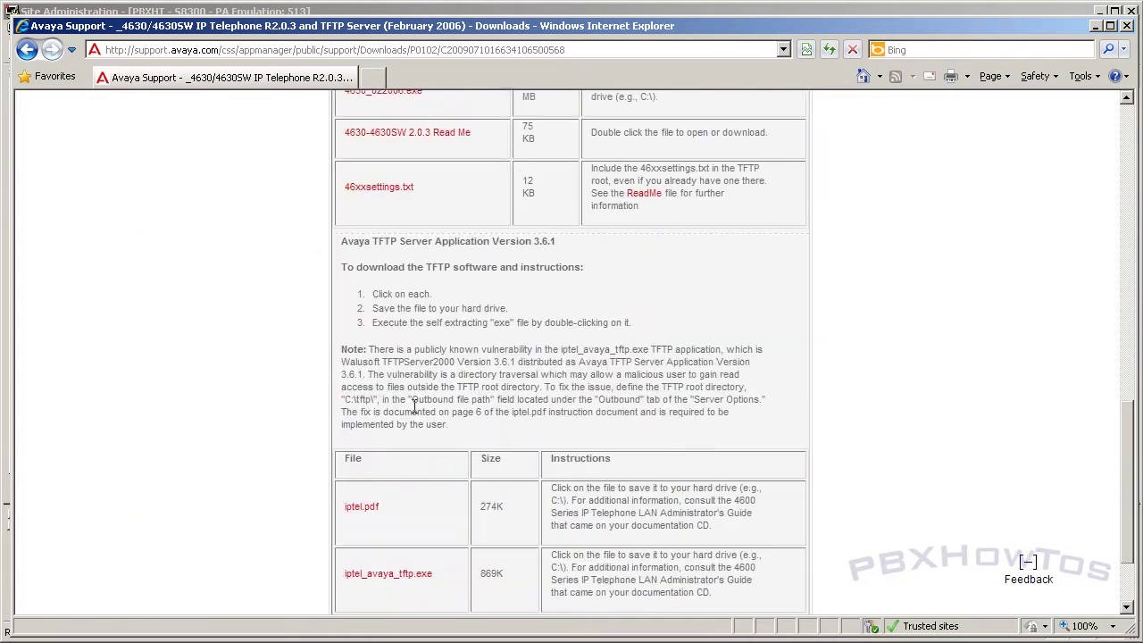
{"action": "scroll", "coordinate": [415, 407], "scroll_direction": "down", "scroll_amount": 2}
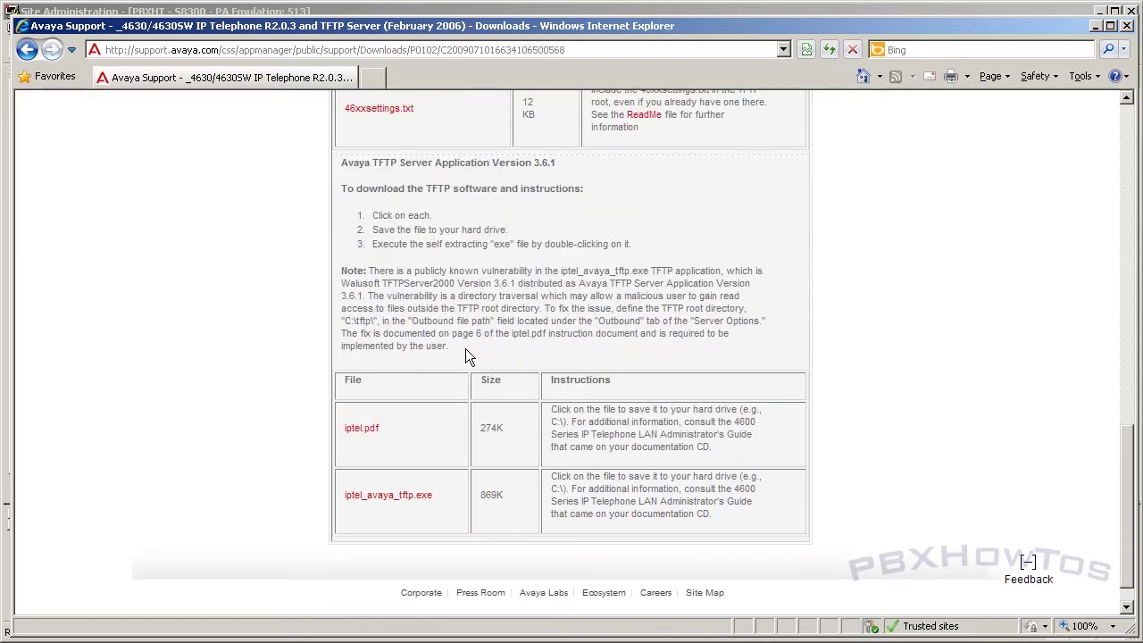
{"action": "left_click_drag", "start_coordinate": [449, 341], "coordinate": [336, 271]}
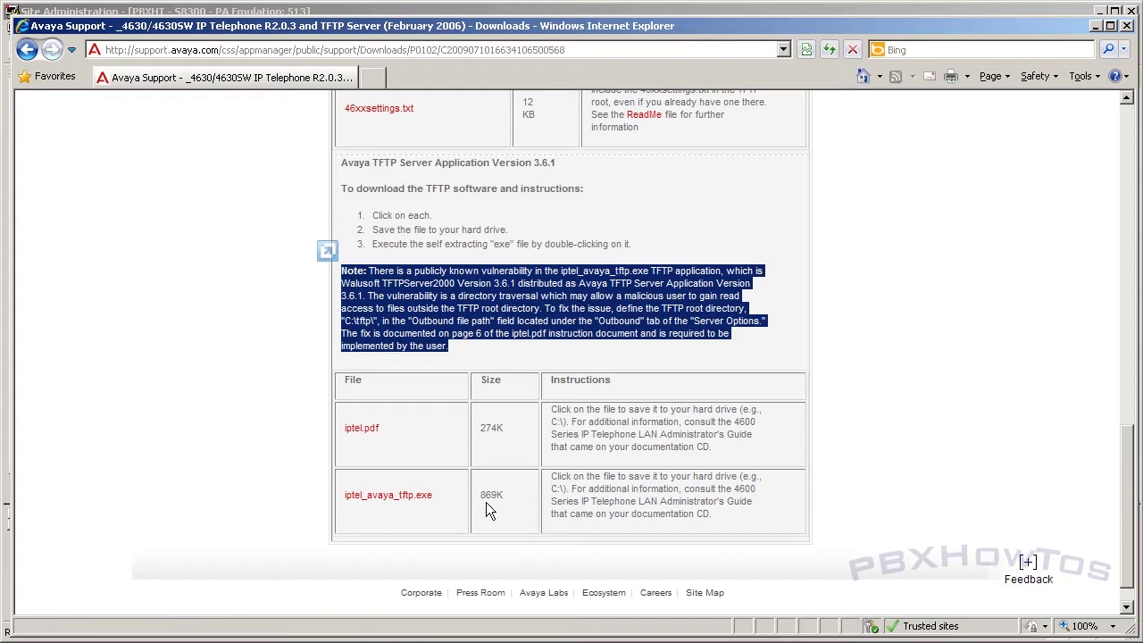
Step: Choose Save Target As for the 46xxsettings.txt link
{"action": "scroll", "coordinate": [384, 498], "scroll_direction": "up", "scroll_amount": 5}
{"action": "scroll", "coordinate": [371, 492], "scroll_direction": "up", "scroll_amount": 3}
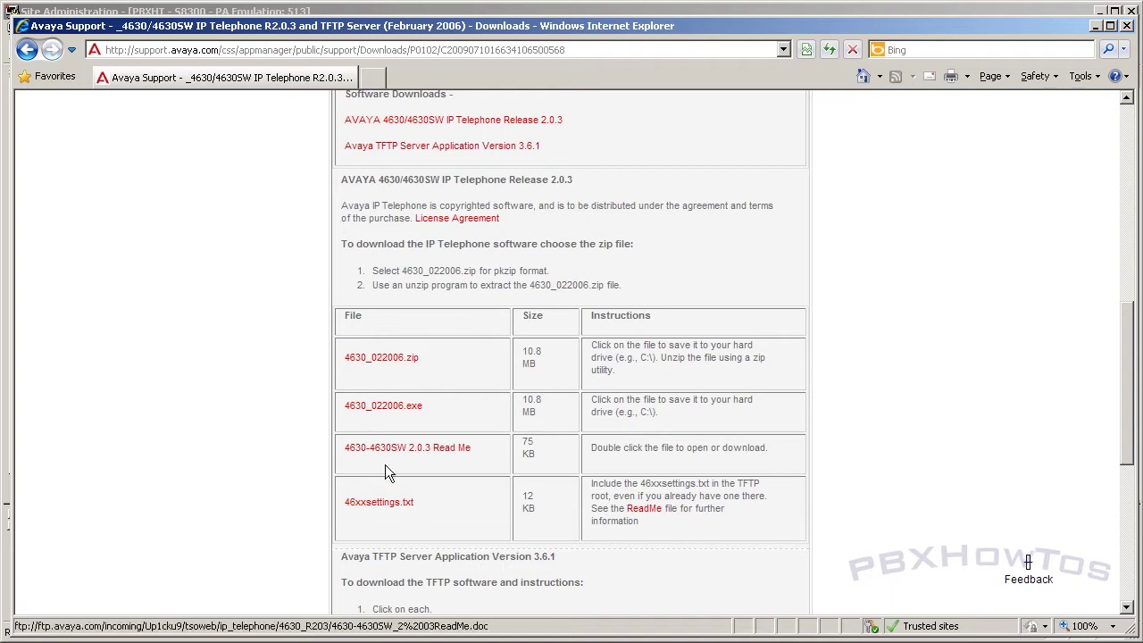
{"action": "right_click", "coordinate": [393, 515]}
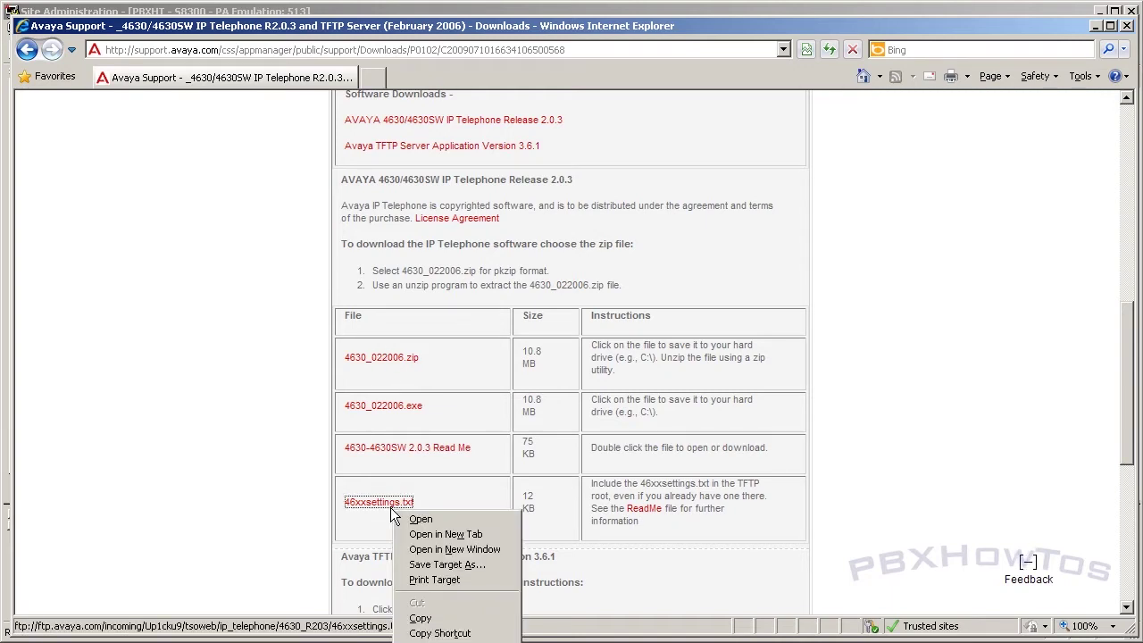
{"action": "left_click", "coordinate": [406, 562]}
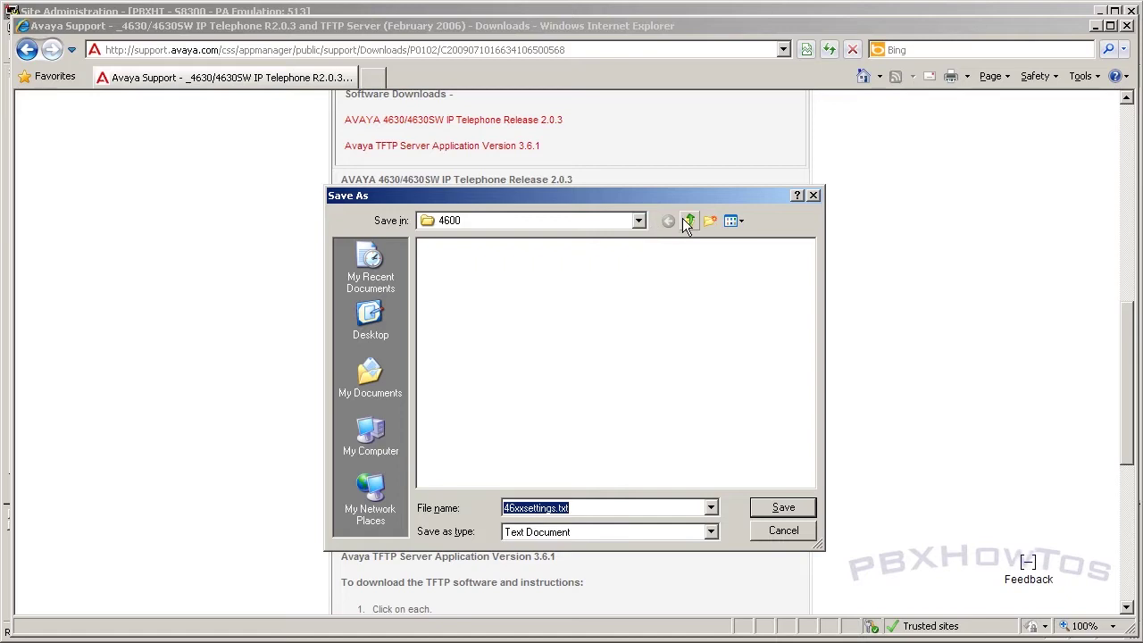
Step: Save 46xxsettings.txt into C:\tftp\4600 and close the completed download dialog
{"action": "left_click", "coordinate": [689, 220]}
{"action": "left_click", "coordinate": [689, 221]}
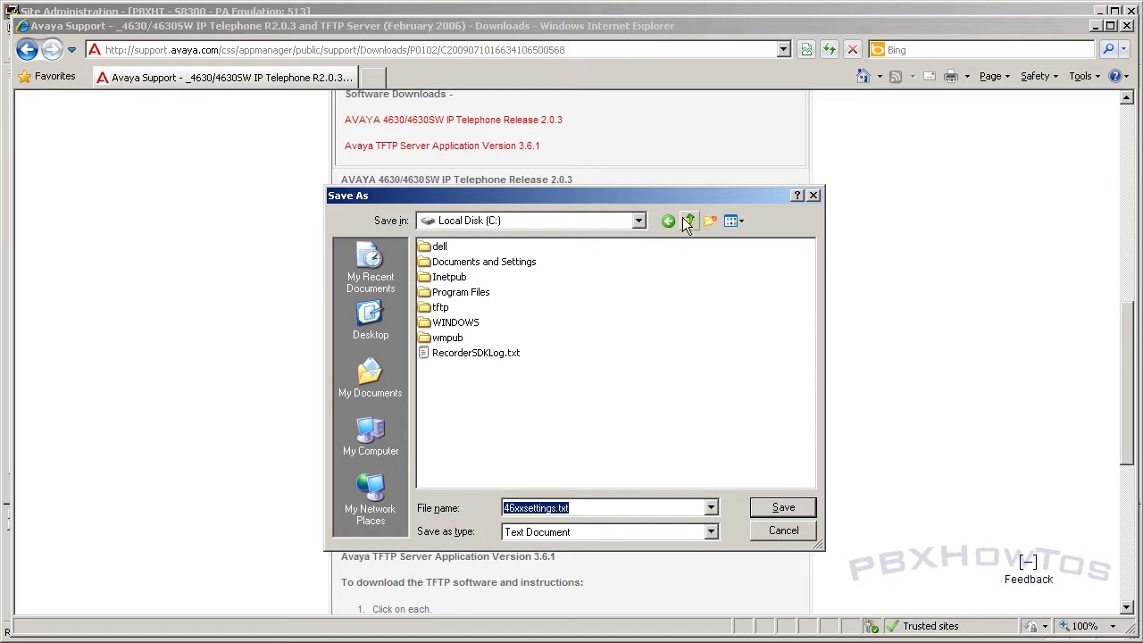
{"action": "double_click", "coordinate": [430, 306]}
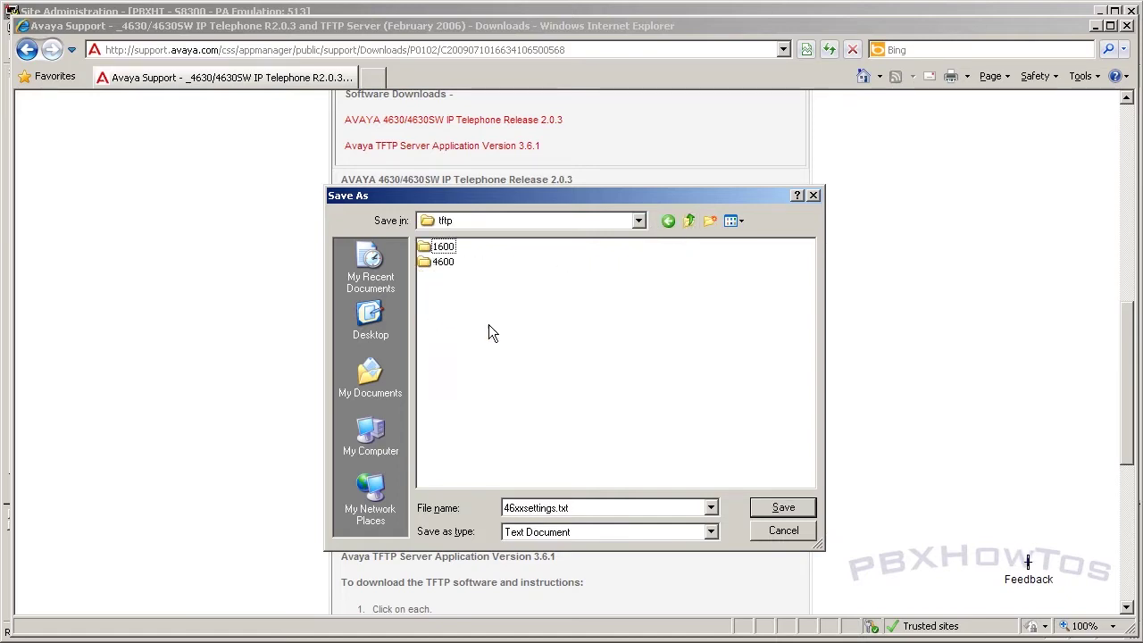
{"action": "double_click", "coordinate": [447, 265]}
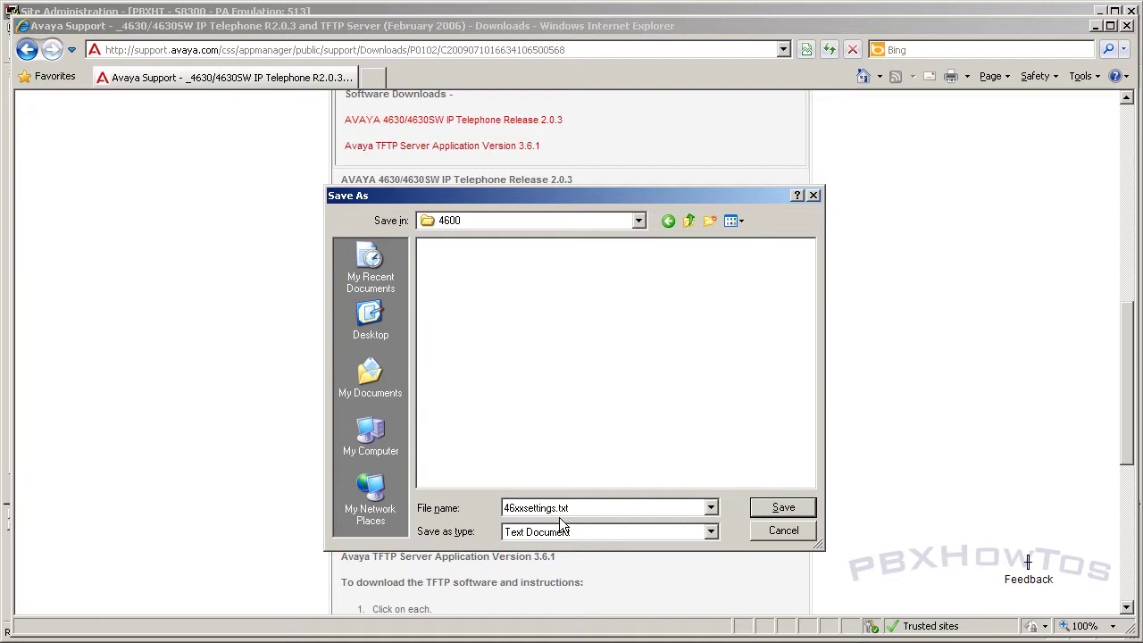
{"action": "left_click", "coordinate": [783, 507]}
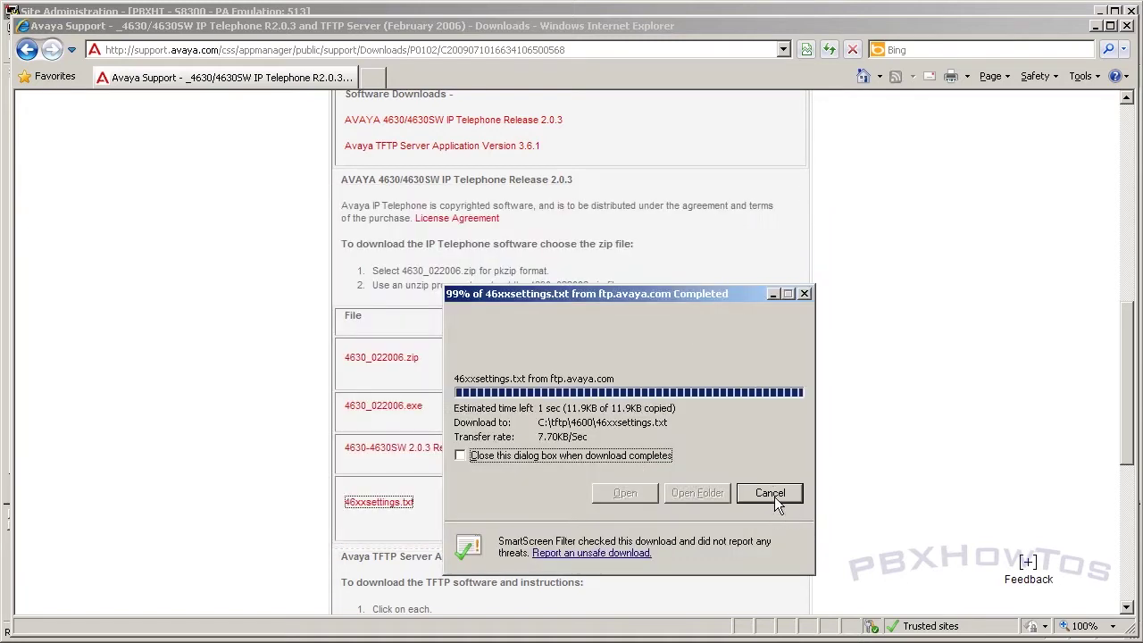
{"action": "left_click", "coordinate": [759, 495]}
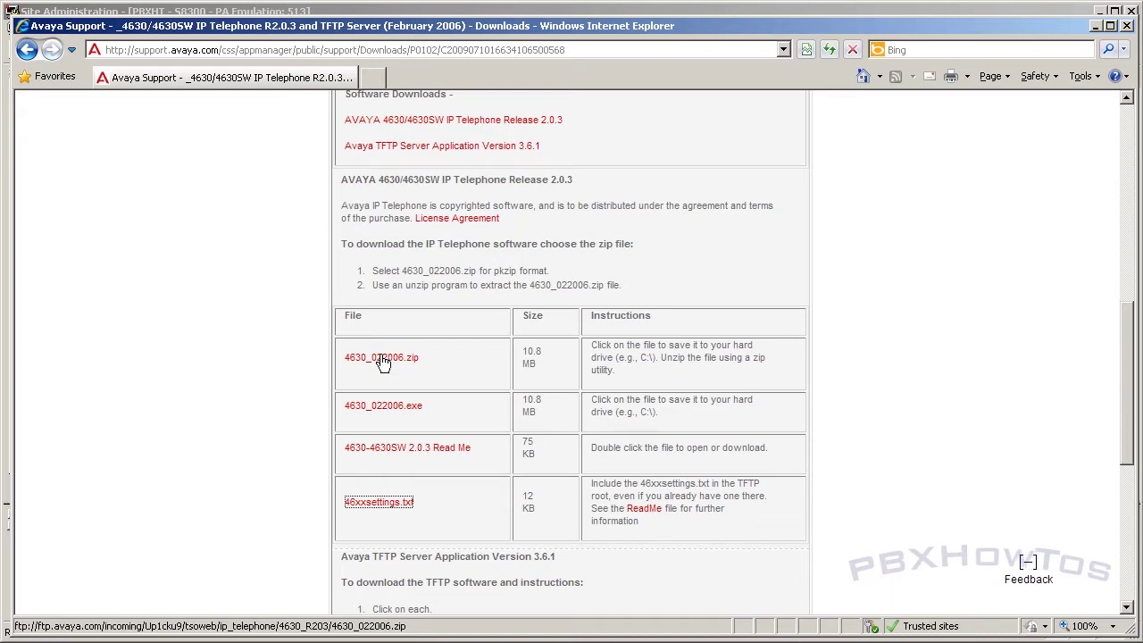
Step: Save 4630_022006.zip into C:\tftp\4600 and open that folder once the download completes
{"action": "right_click", "coordinate": [383, 363]}
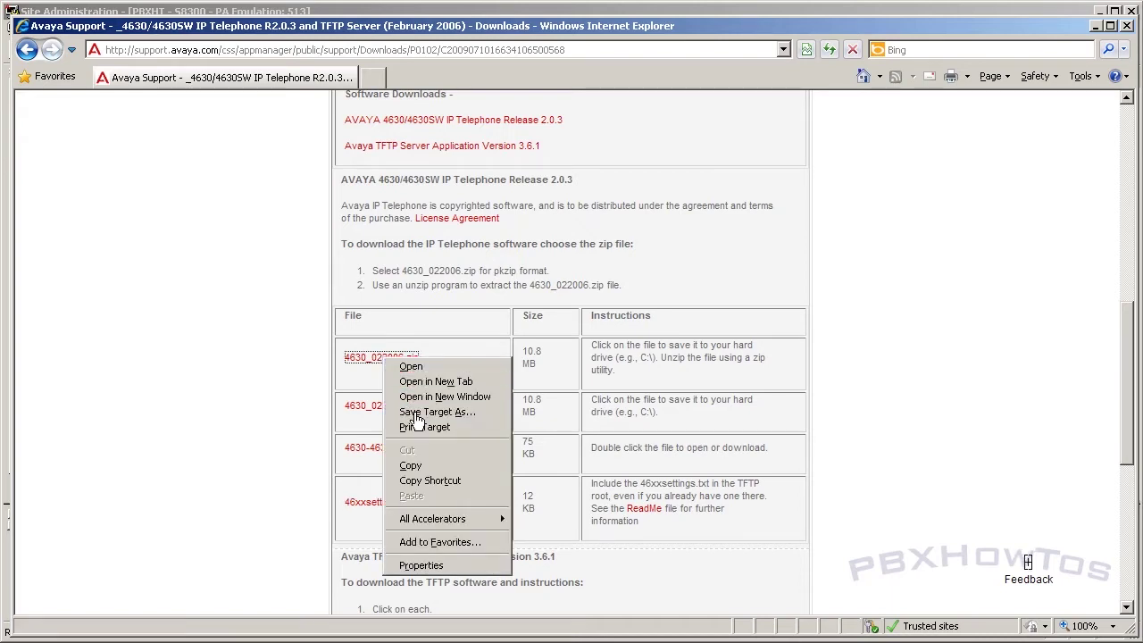
{"action": "left_click", "coordinate": [416, 412]}
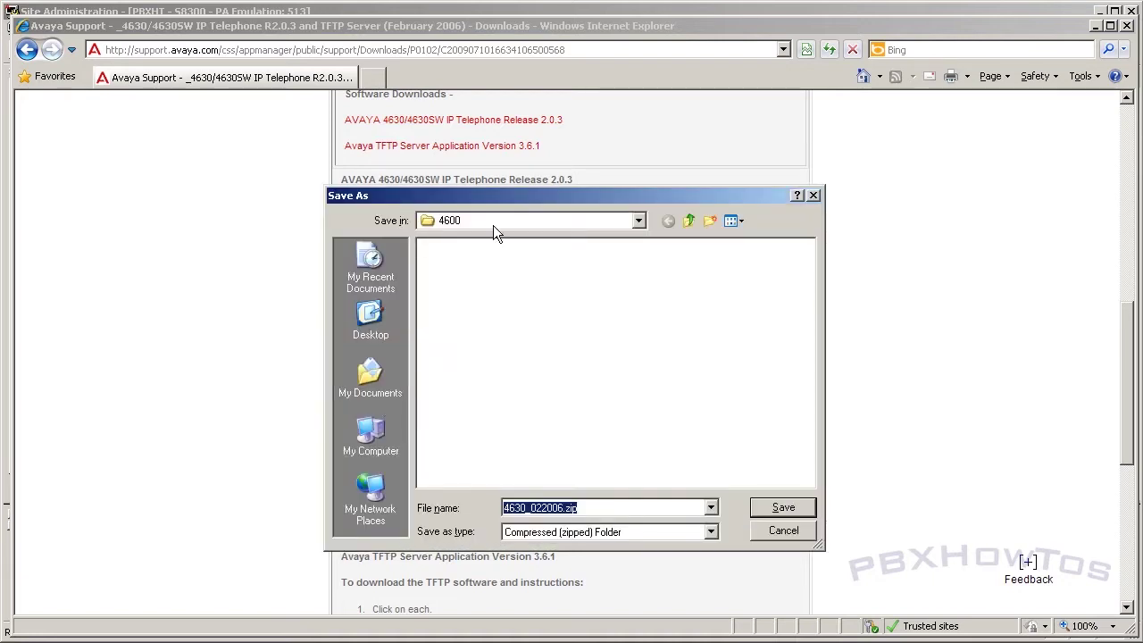
{"action": "mouse_move", "coordinate": [494, 202]}
{"action": "left_mouse_down"}
{"action": "mouse_move", "coordinate": [675, 212]}
{"action": "mouse_move", "coordinate": [487, 201]}
{"action": "left_mouse_up"}
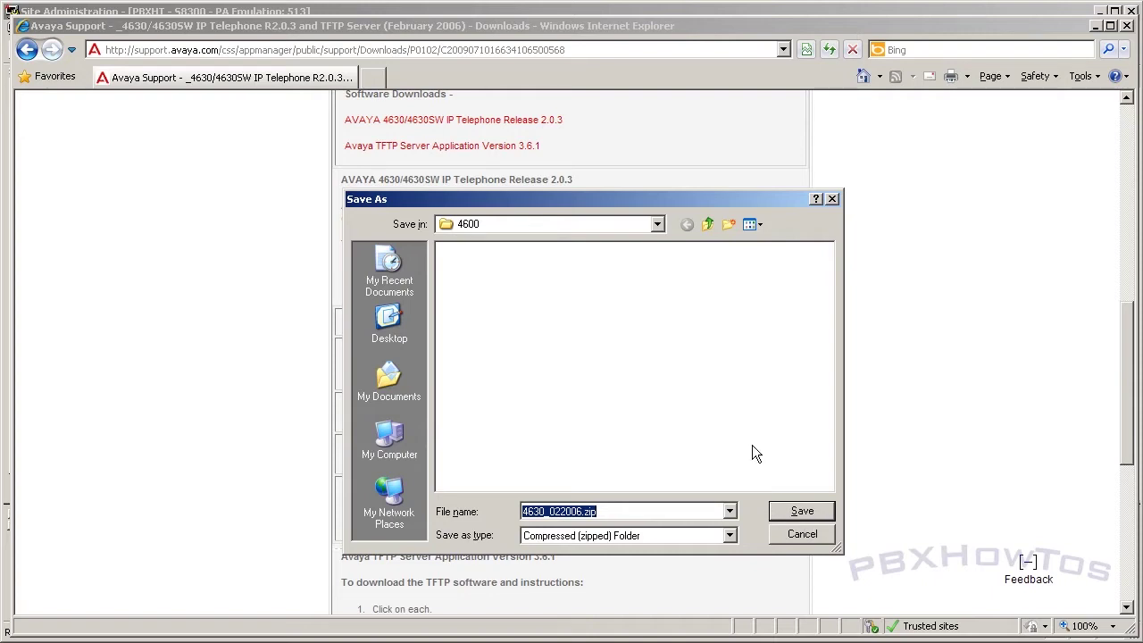
{"action": "left_click", "coordinate": [799, 513]}
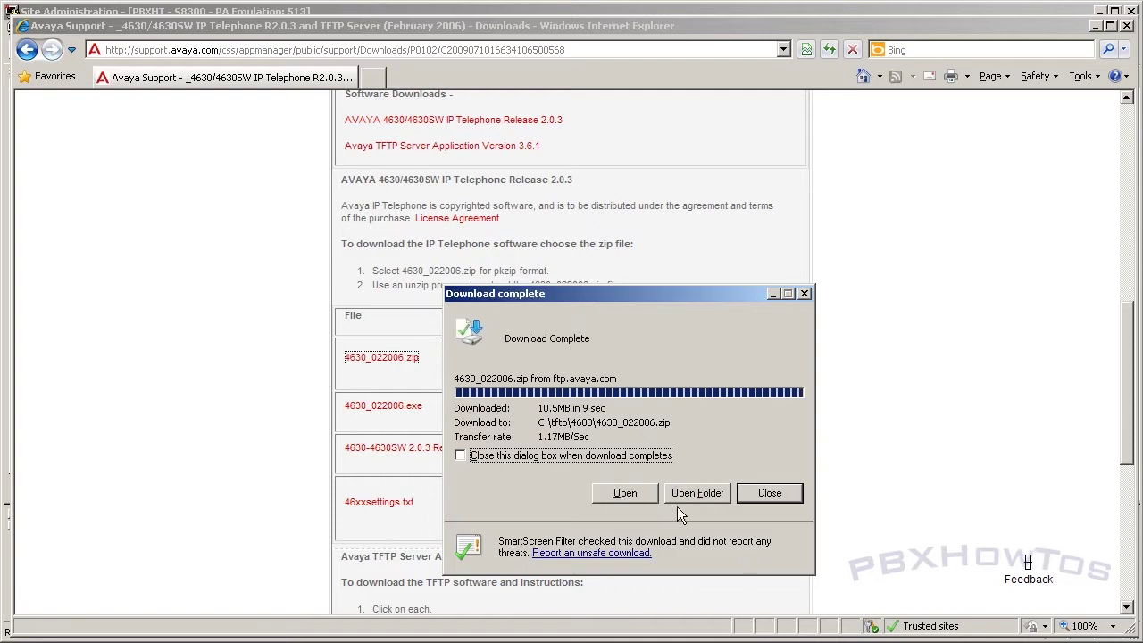
{"action": "left_click", "coordinate": [693, 492]}
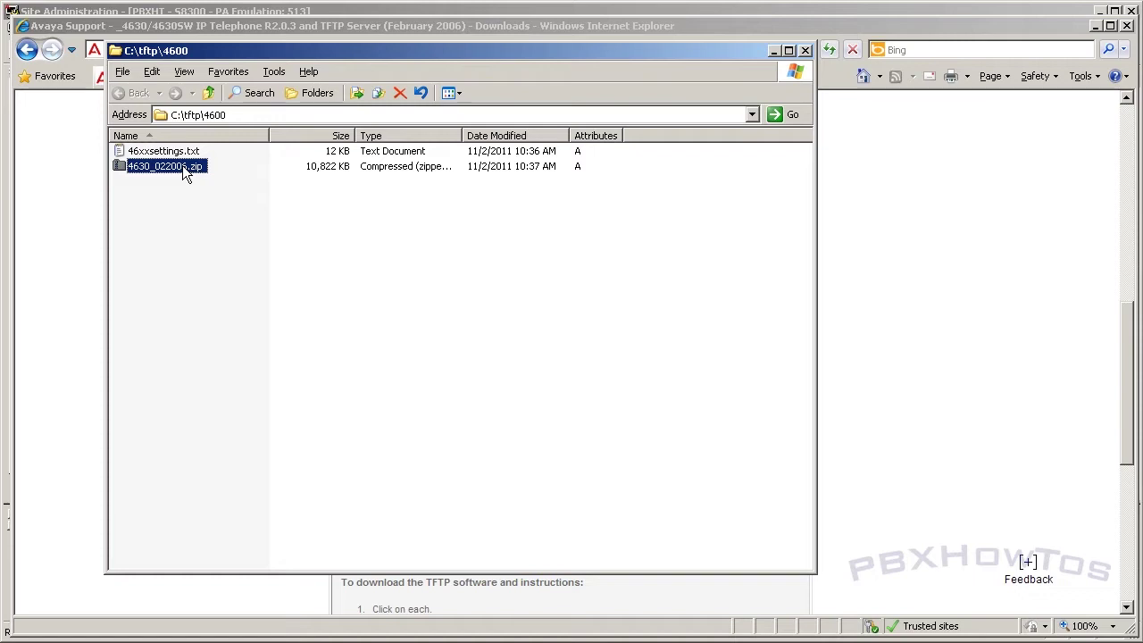
Step: Extract 4630_022006.zip directly into C:\tftp\4600\ and show the extracted files
{"action": "right_click", "coordinate": [185, 174]}
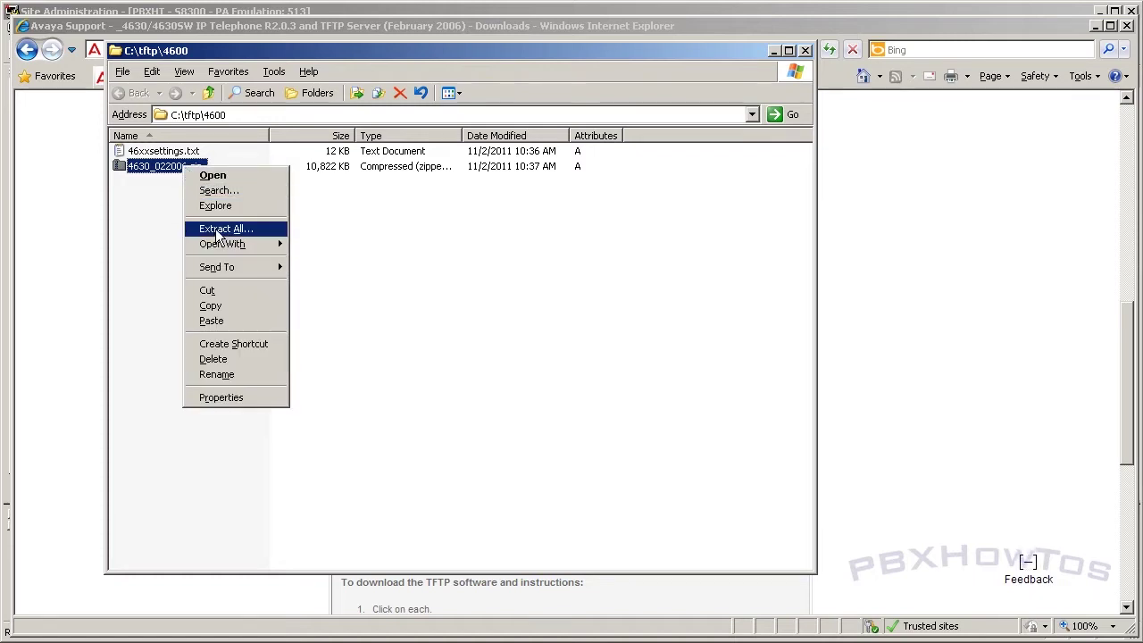
{"action": "left_click", "coordinate": [219, 230]}
{"action": "left_click", "coordinate": [284, 335]}
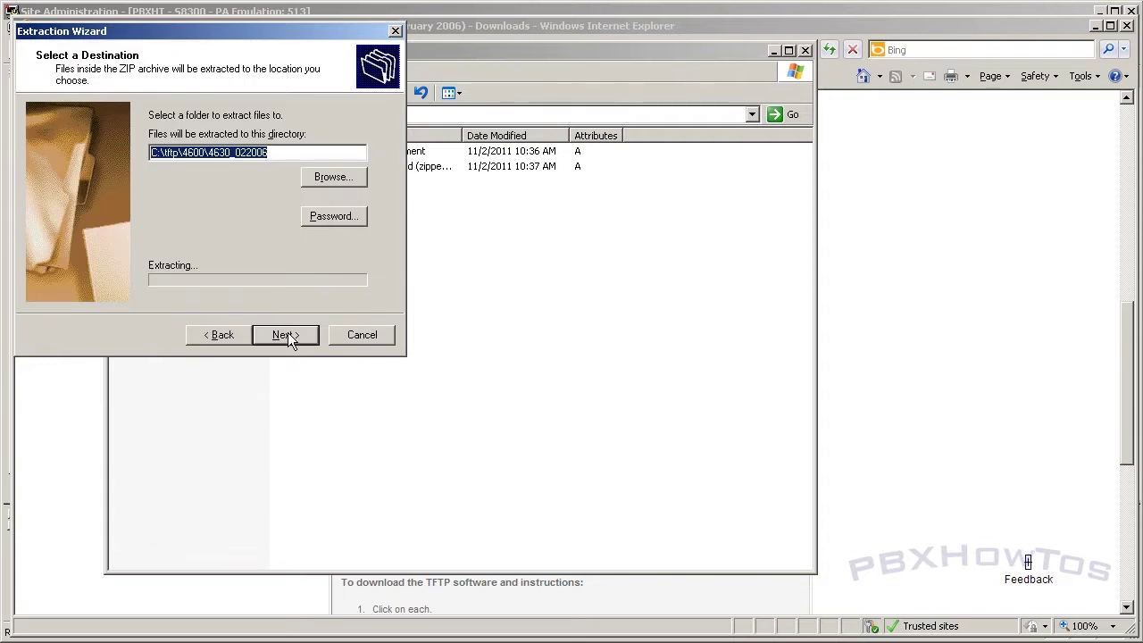
{"action": "left_click", "coordinate": [284, 156]}
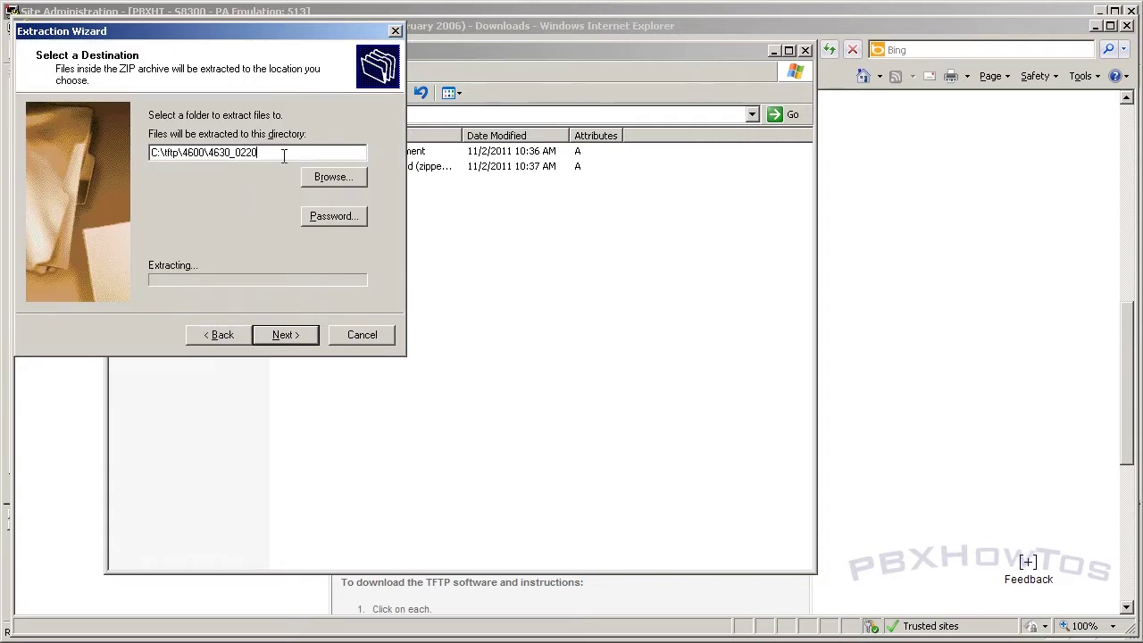
{"action": "key", "text": "BackSpace"}
{"action": "key", "text": "BackSpace"}
{"action": "key", "text": "BackSpace"}
{"action": "key", "text": "BackSpace"}
{"action": "left_click", "coordinate": [284, 335]}
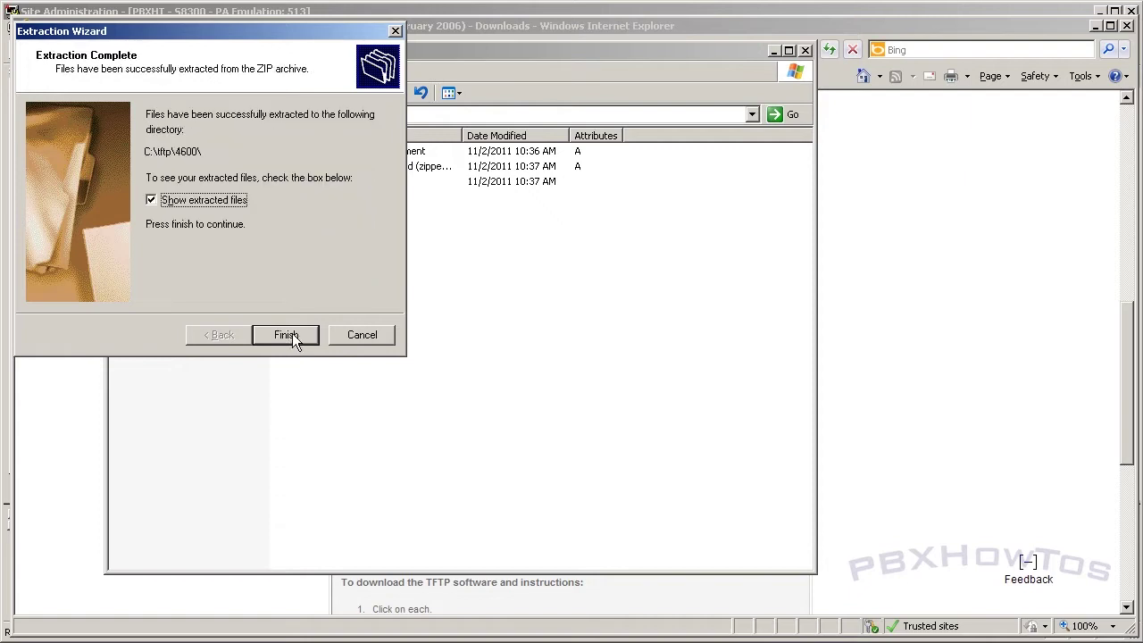
{"action": "left_click", "coordinate": [202, 200]}
{"action": "left_click", "coordinate": [286, 335]}
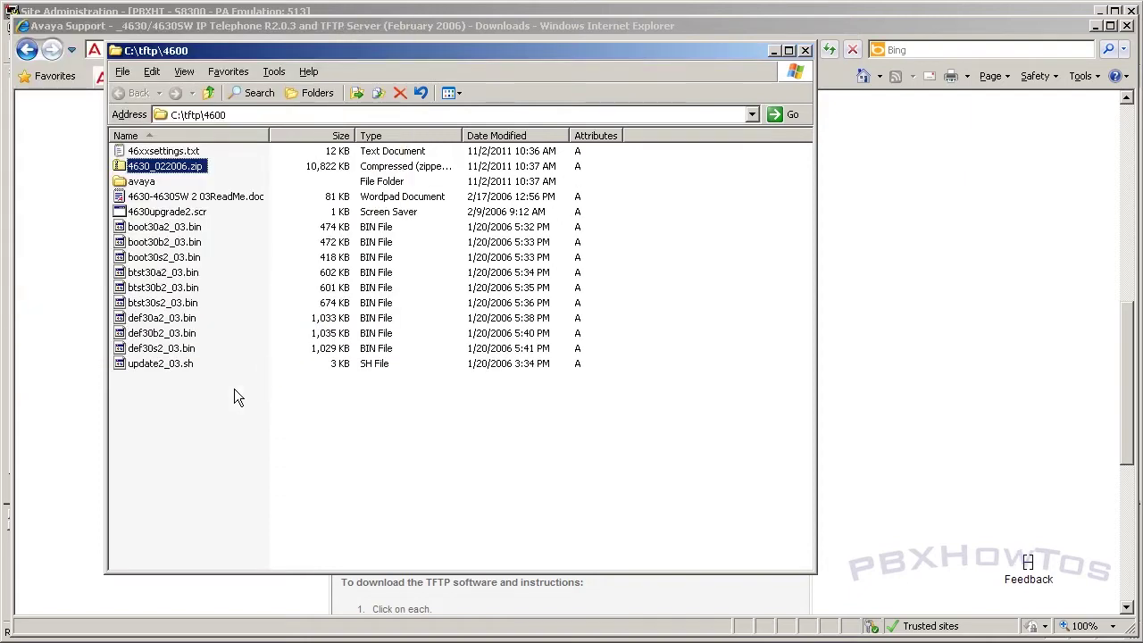
Step: Pick out 46xxsettings.txt and the 4630upgrade2.scr upgrade script among the extracted files
{"action": "left_click", "coordinate": [163, 151]}
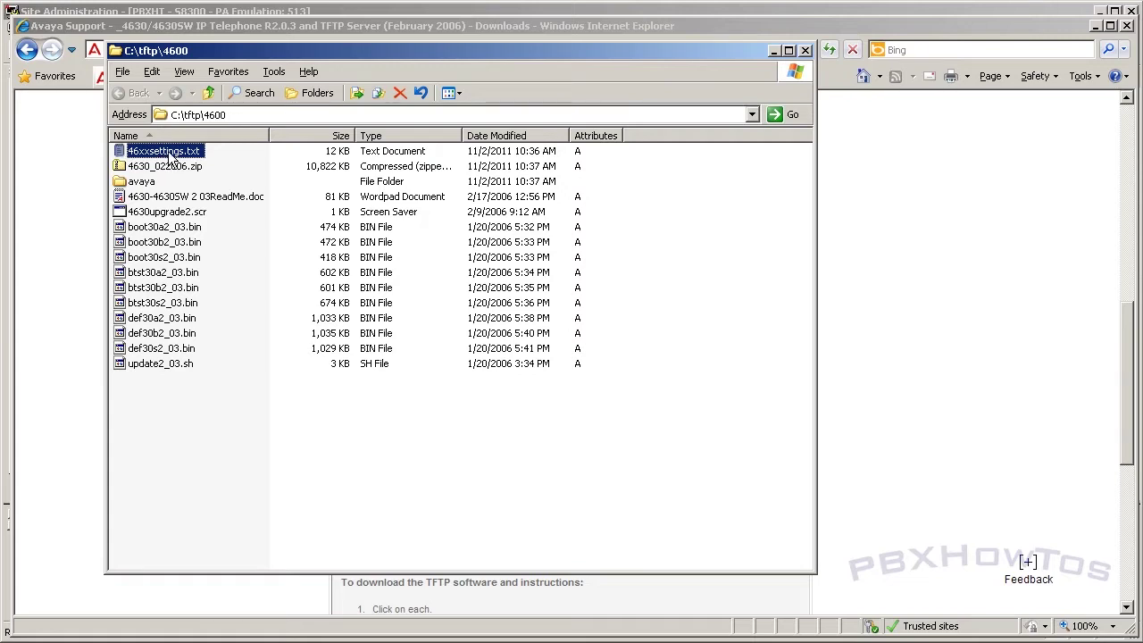
{"action": "left_click", "coordinate": [185, 215]}
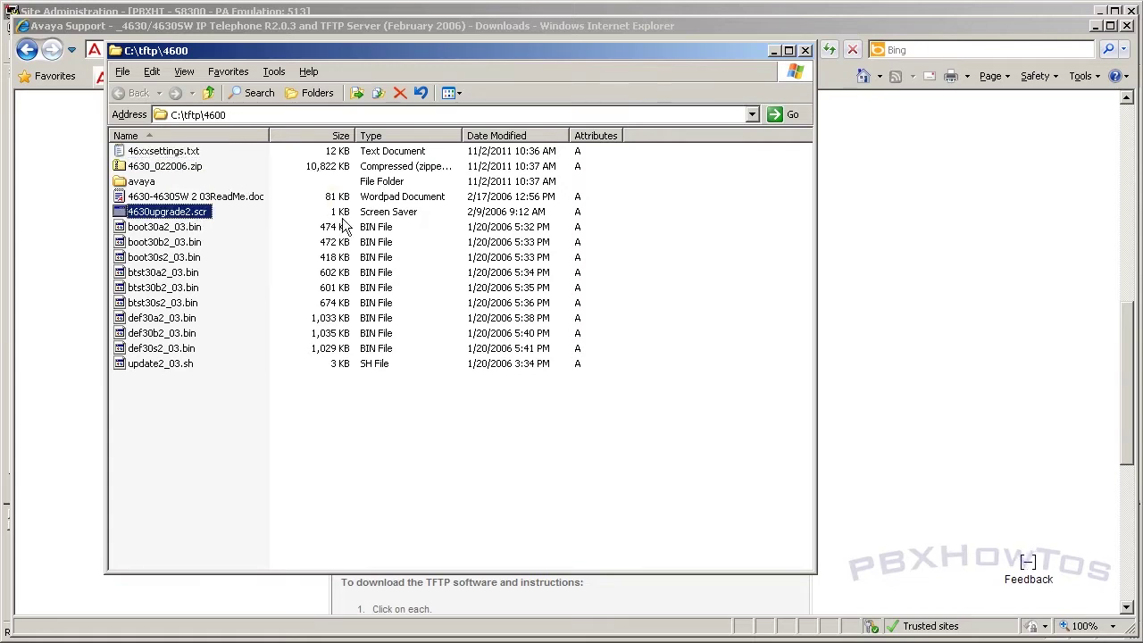
{"action": "left_click", "coordinate": [217, 216]}
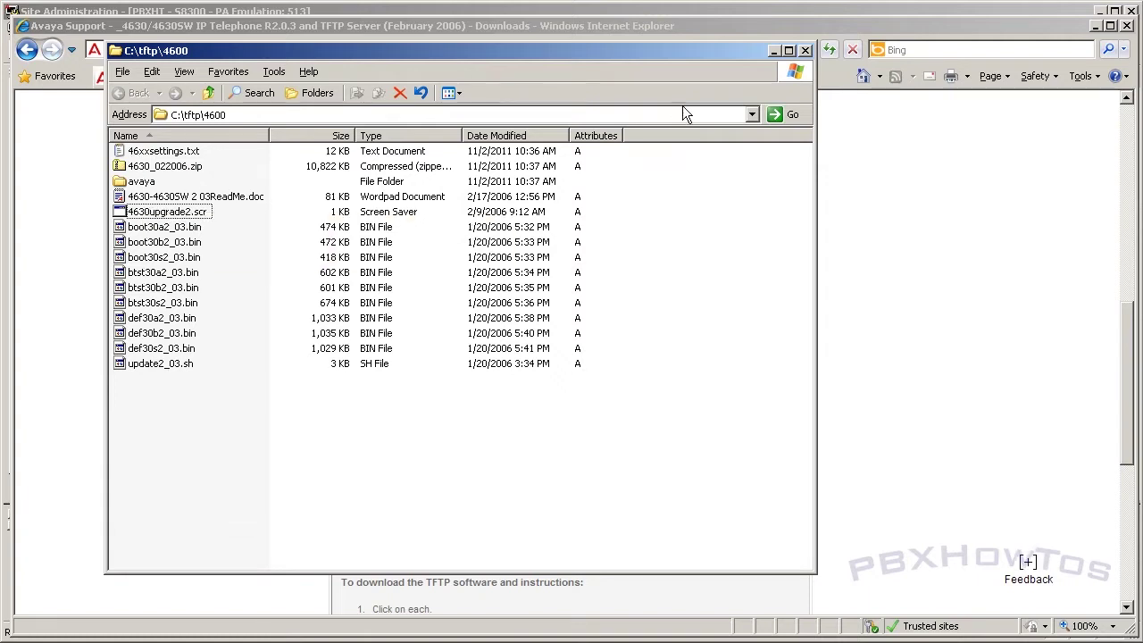
Step: Scroll the Avaya download page down to the TFTP server notes, then minimize the browser
{"action": "left_click", "coordinate": [775, 51]}
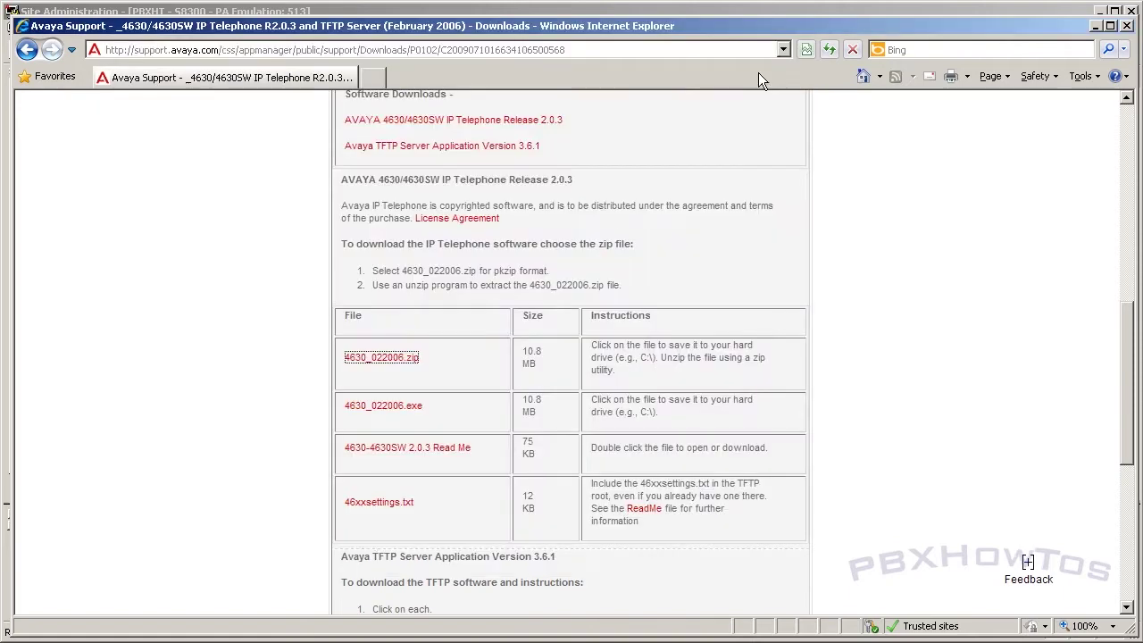
{"action": "scroll", "coordinate": [495, 416], "scroll_direction": "down", "scroll_amount": 3}
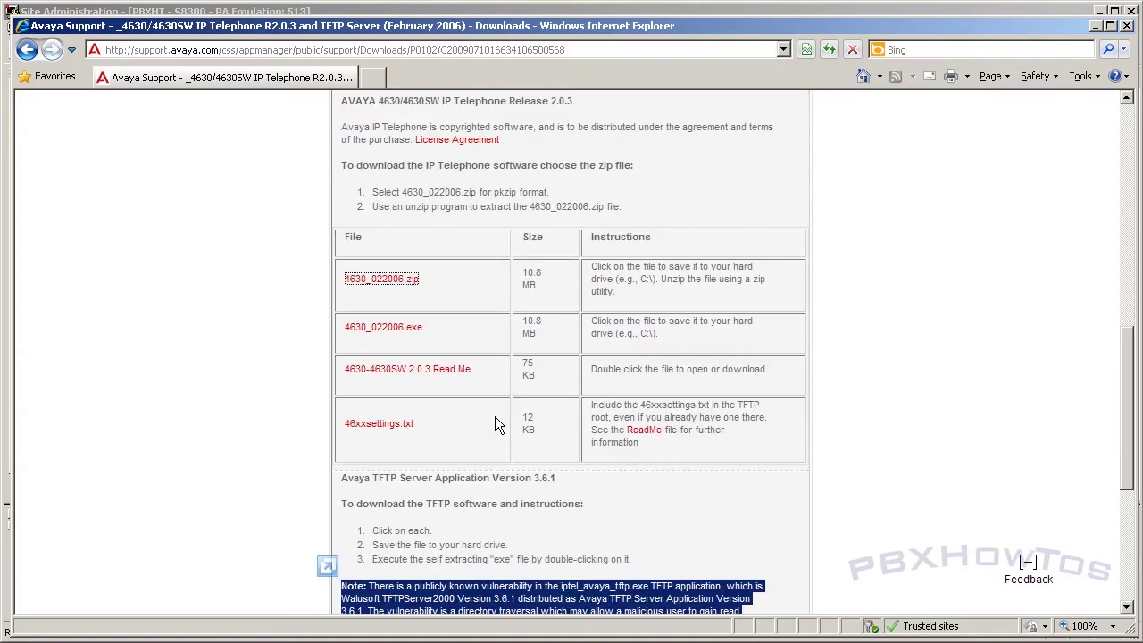
{"action": "scroll", "coordinate": [402, 447], "scroll_direction": "down", "scroll_amount": 5}
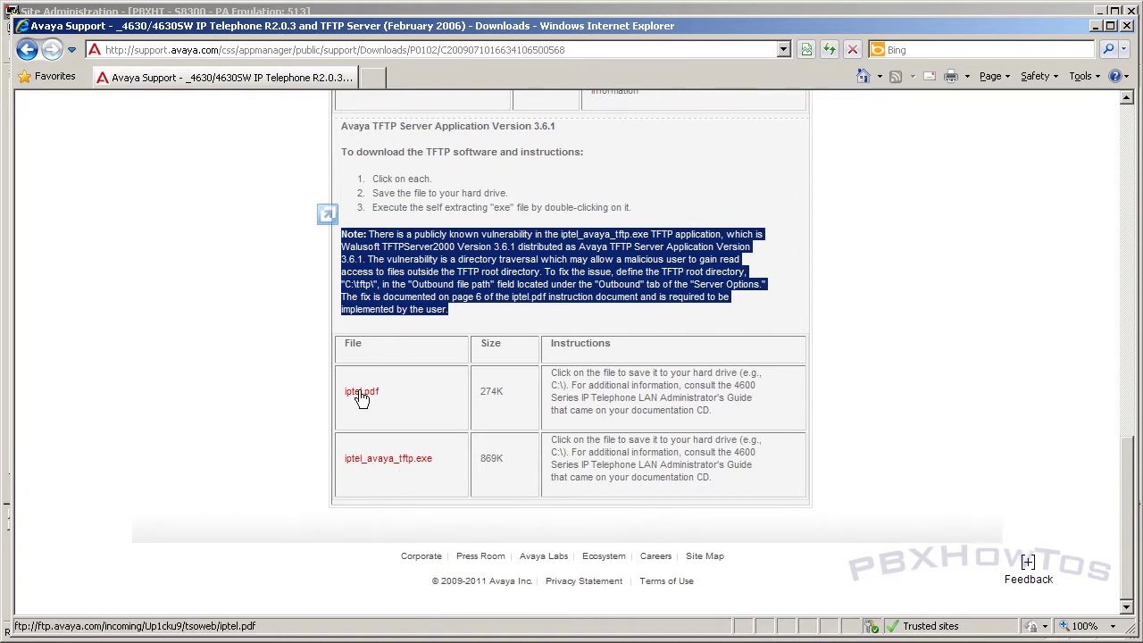
{"action": "left_click", "coordinate": [1097, 26]}
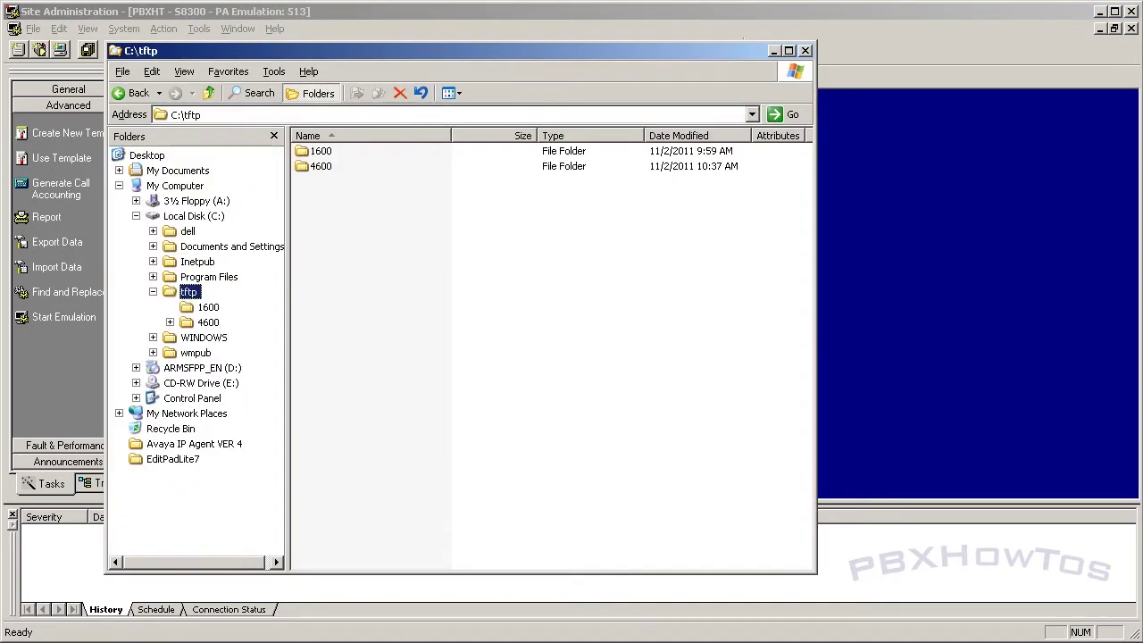
Step: Go into C:\tftp\4600 and bring up Open With for 46xxsettings.txt
{"action": "left_click", "coordinate": [805, 50]}
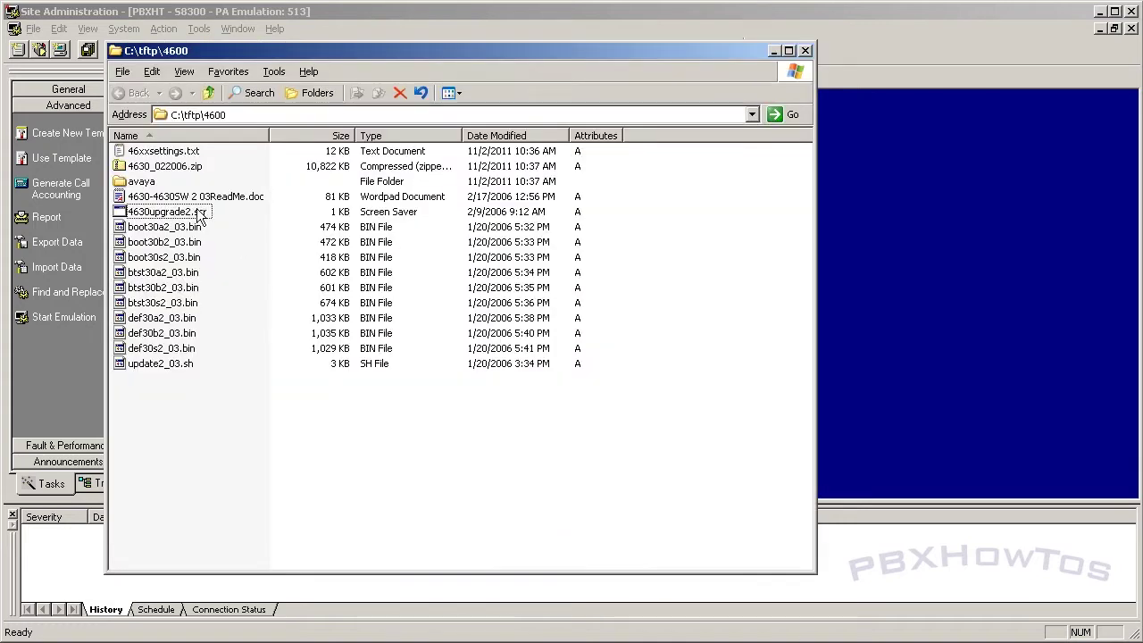
{"action": "left_click", "coordinate": [162, 154]}
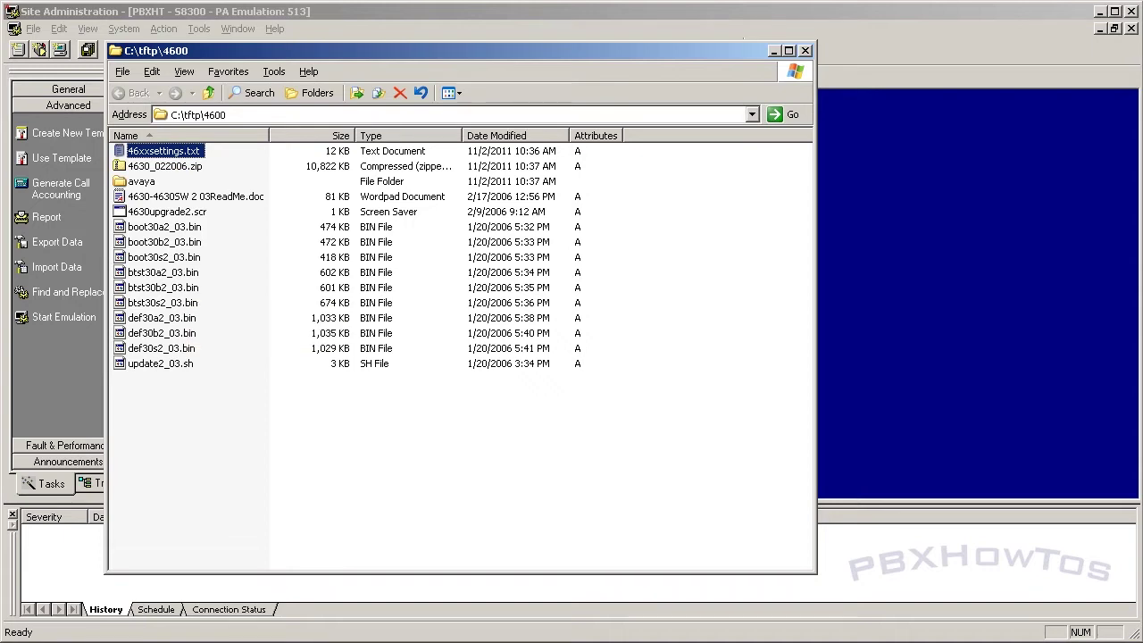
{"action": "right_click", "coordinate": [142, 154]}
{"action": "mouse_move", "coordinate": [189, 207]}
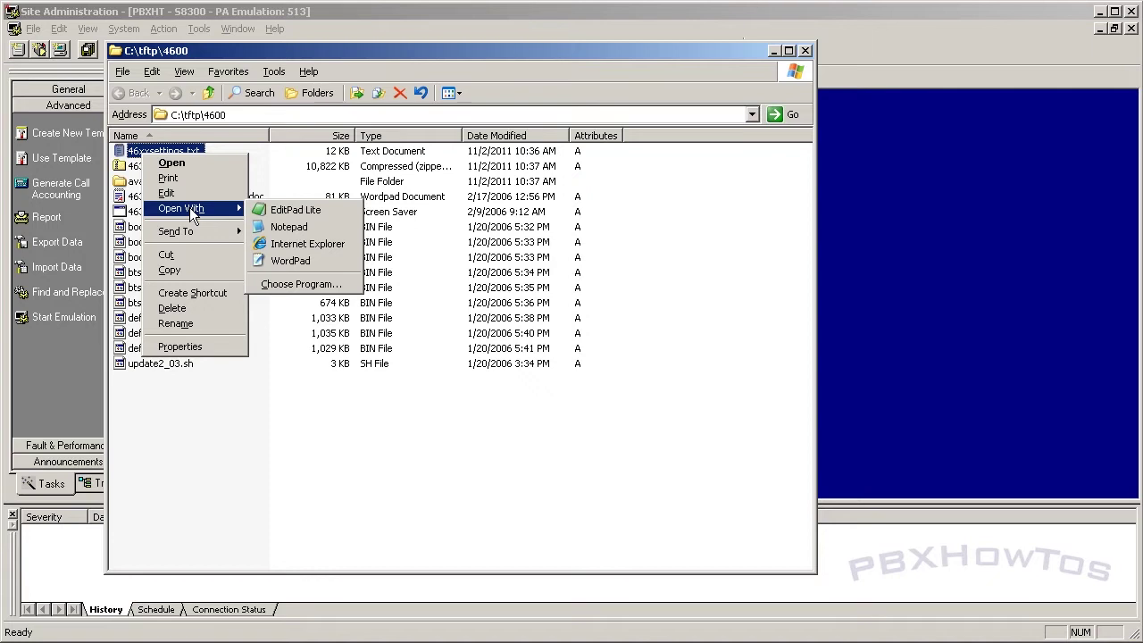
Step: Open 46xxsettings.txt in EditPad Lite and remove the ## before SET DNSSRVR
{"action": "left_click", "coordinate": [301, 211]}
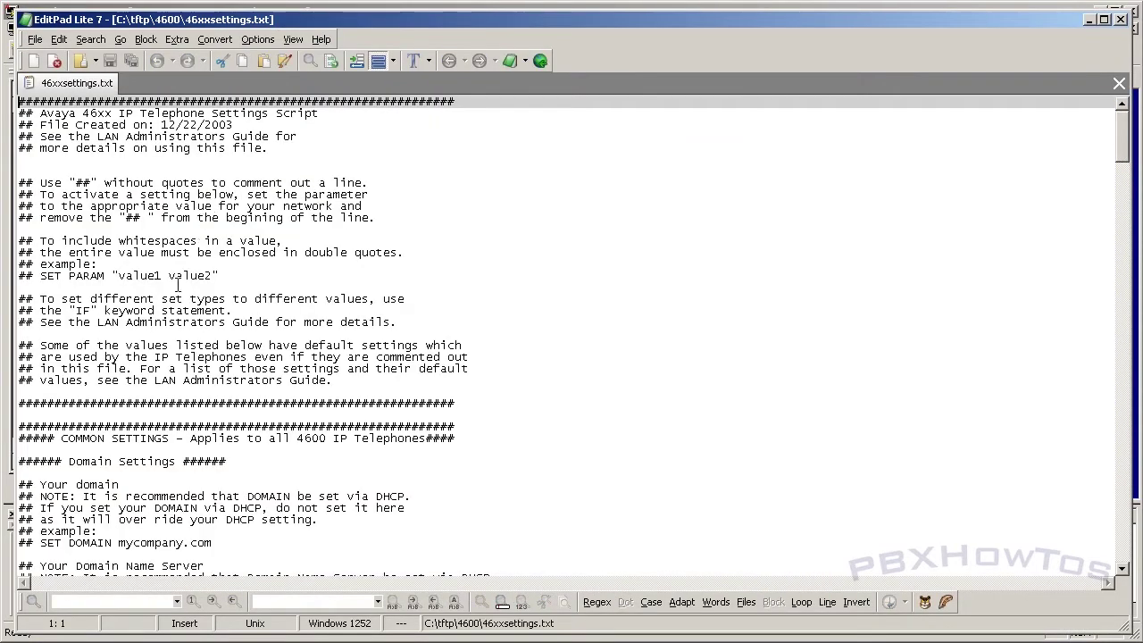
{"action": "scroll", "coordinate": [163, 325], "scroll_direction": "down", "scroll_amount": 1}
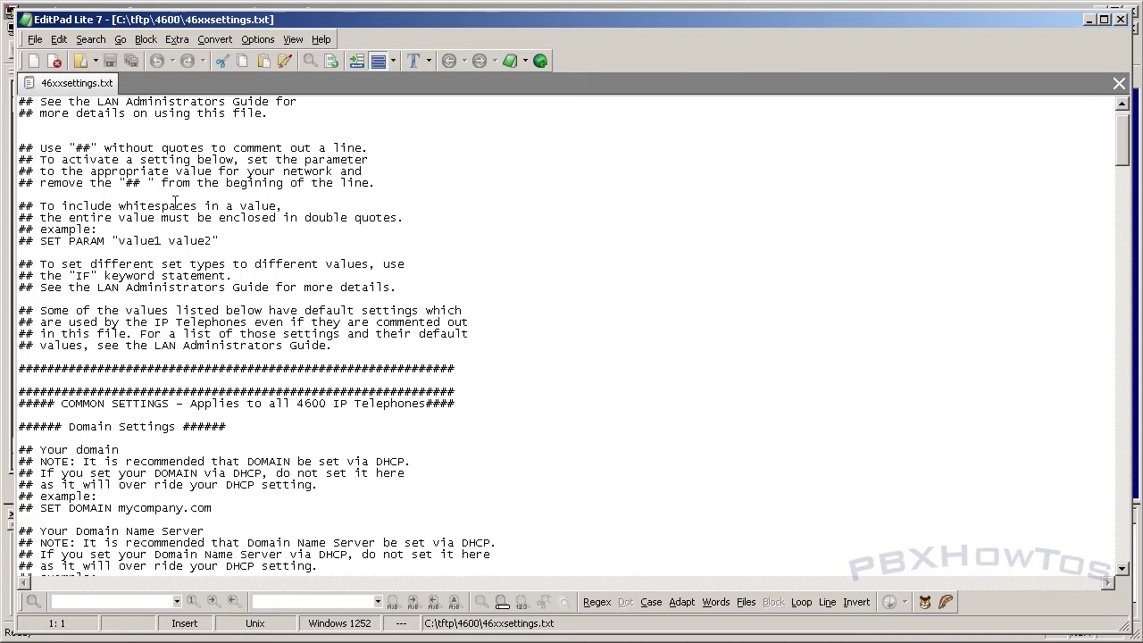
{"action": "scroll", "coordinate": [175, 204], "scroll_direction": "down", "scroll_amount": 5}
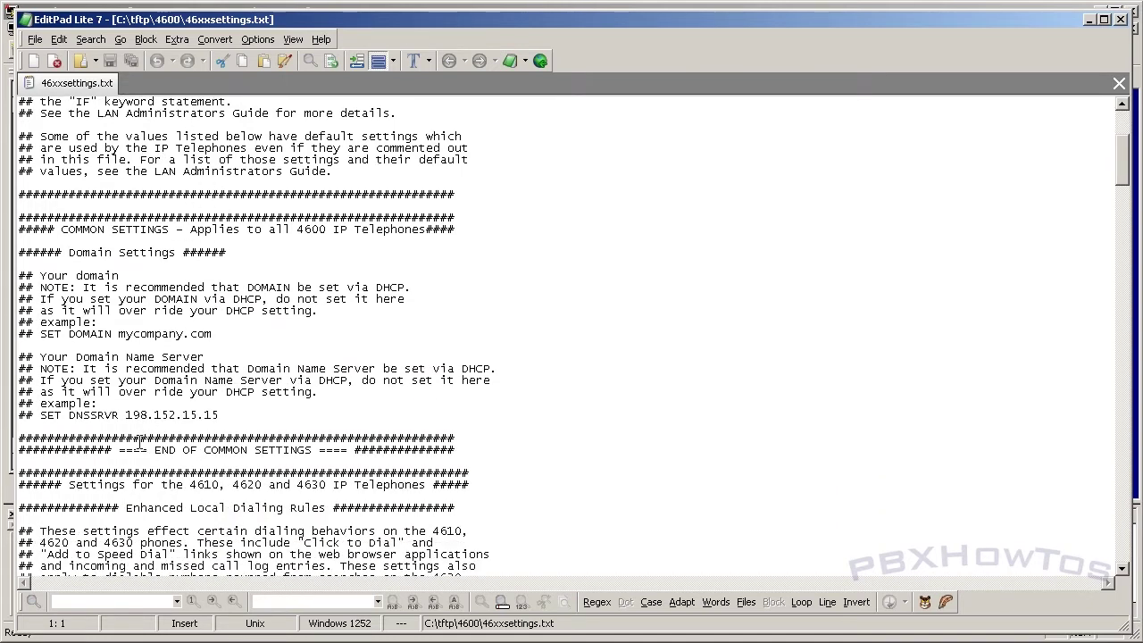
{"action": "scroll", "coordinate": [139, 440], "scroll_direction": "down", "scroll_amount": 1}
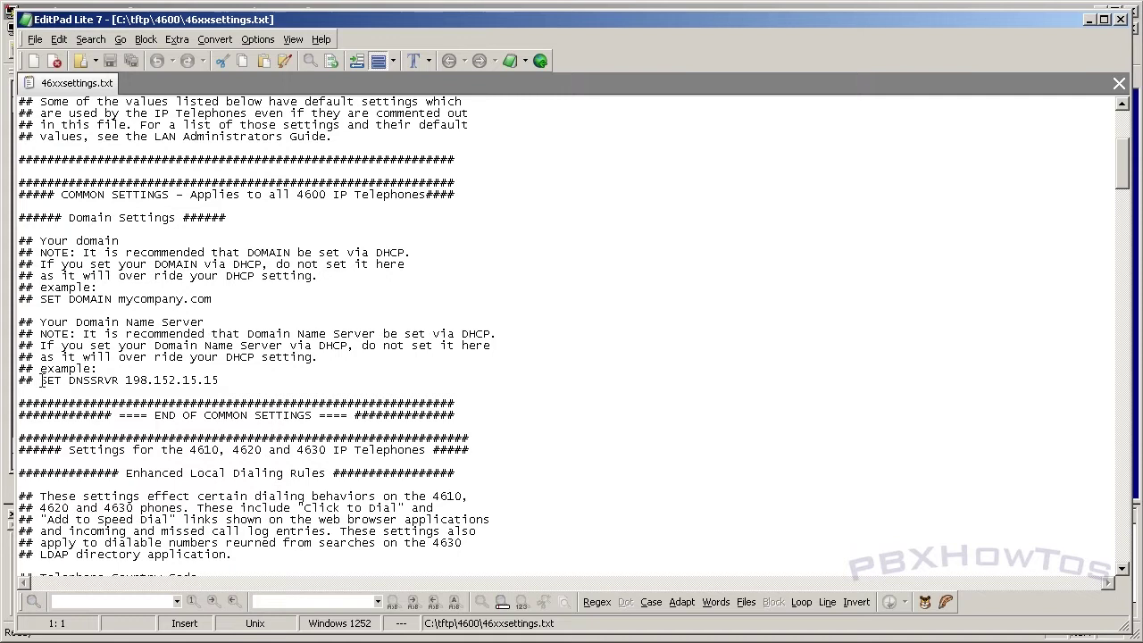
{"action": "left_click_drag", "start_coordinate": [41, 381], "coordinate": [7, 378]}
{"action": "key", "text": "Delete"}
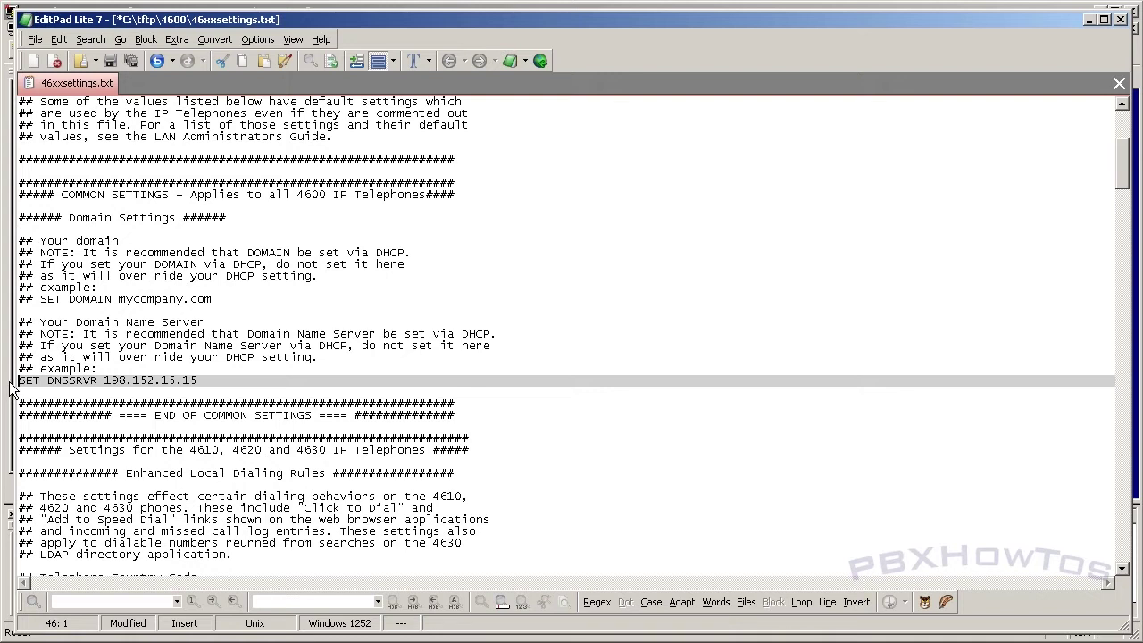
Step: Change the DNS server address to 192.168.1.1, save the file, and scroll back to the top
{"action": "left_click", "coordinate": [208, 380]}
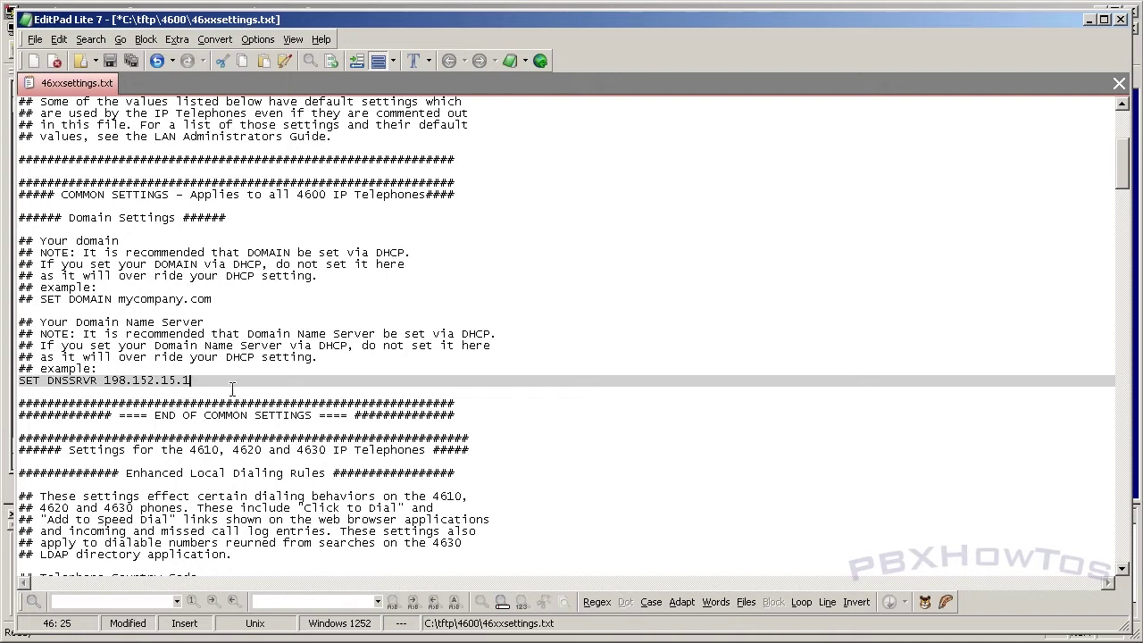
{"action": "key", "text": "BackSpace"}
{"action": "key", "text": "BackSpace"}
{"action": "key", "text": "BackSpace"}
{"action": "key", "text": "BackSpace"}
{"action": "key", "text": "BackSpace"}
{"action": "key", "text": "BackSpace"}
{"action": "key", "text": "BackSpace"}
{"action": "type", "text": ".168.1.1"}
{"action": "key", "text": "Delete"}
{"action": "type", "text": "2"}
{"action": "left_click", "coordinate": [109, 60]}
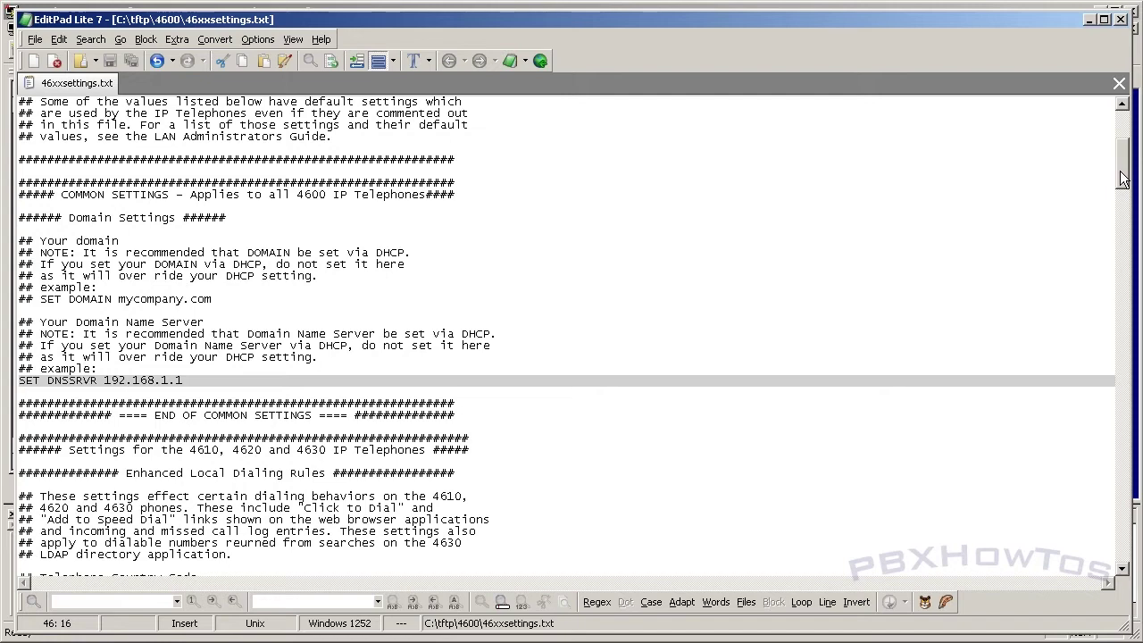
{"action": "left_click_drag", "start_coordinate": [1122, 179], "coordinate": [1094, 403]}
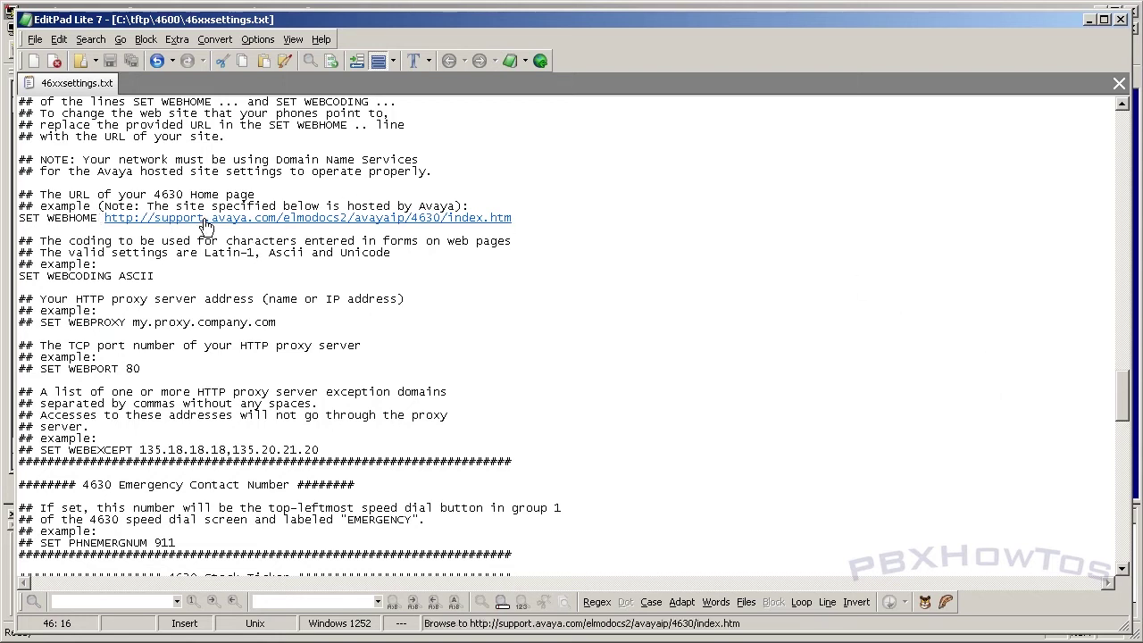
{"action": "left_click_drag", "start_coordinate": [1127, 415], "coordinate": [1127, 100]}
Step: Close the settings file and open TFTPServer2000's System Setup options
{"action": "left_click", "coordinate": [1119, 19]}
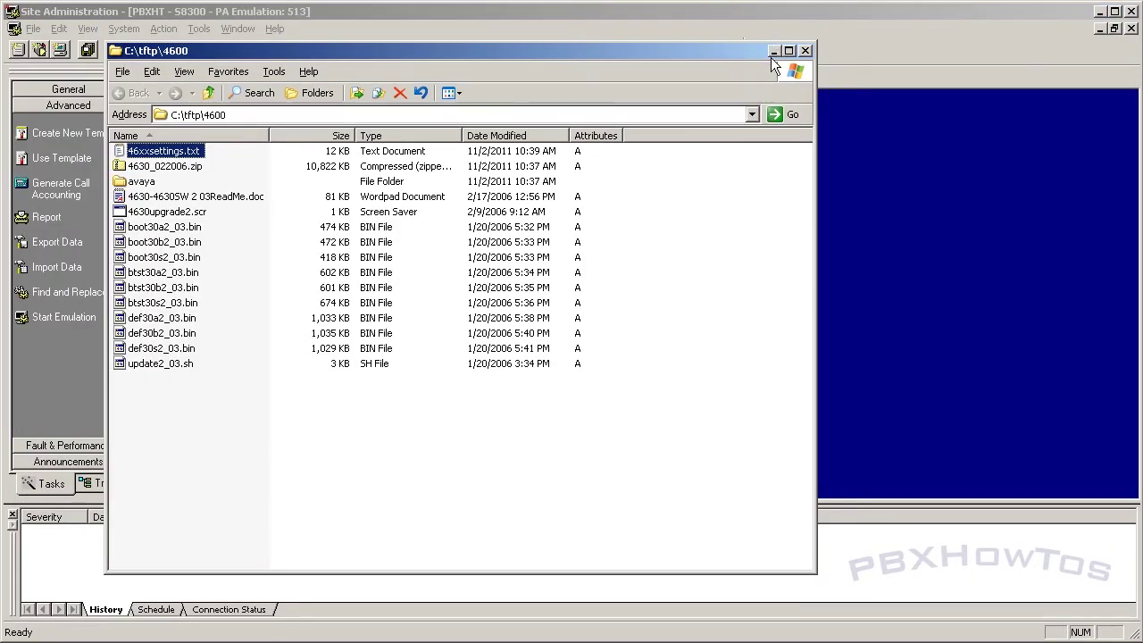
{"action": "key", "text": "alt+Tab"}
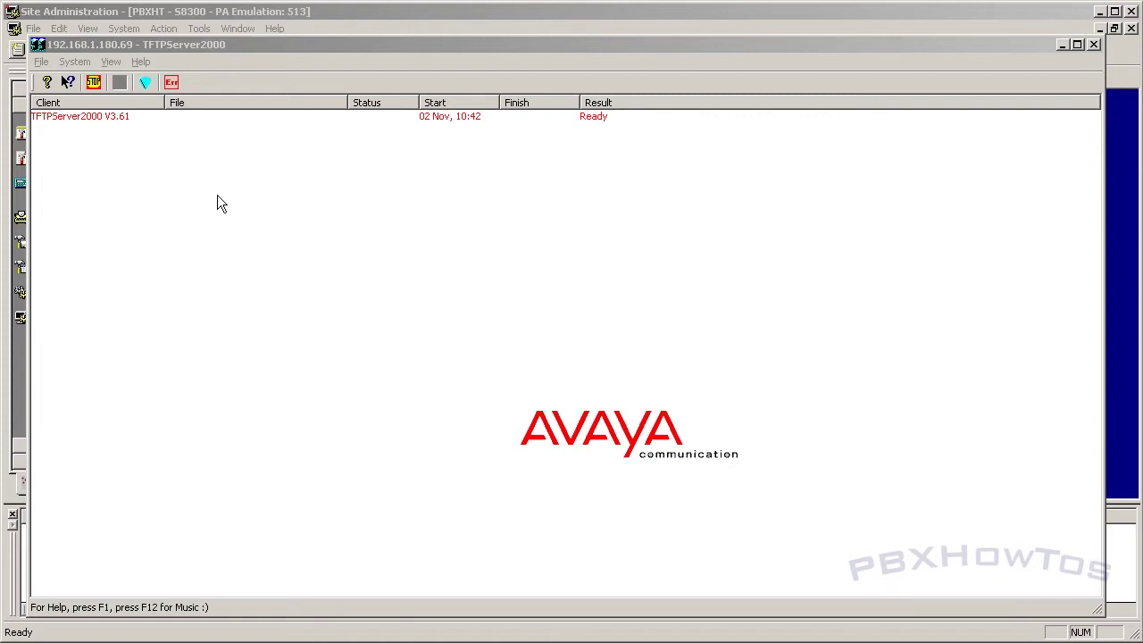
{"action": "left_click", "coordinate": [76, 62]}
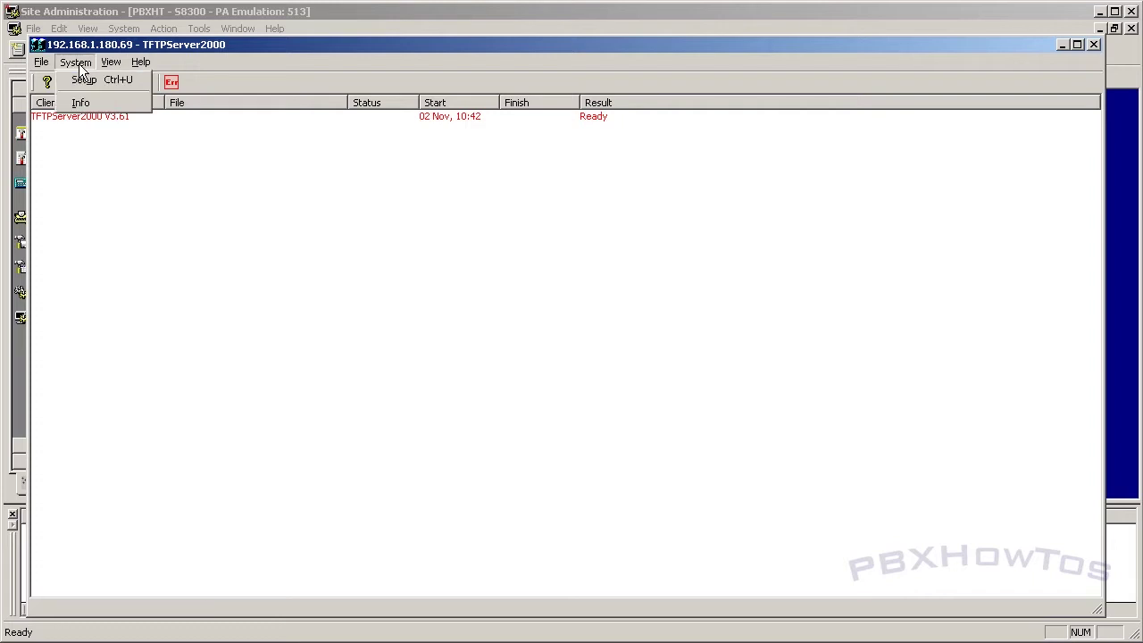
{"action": "left_click", "coordinate": [95, 81]}
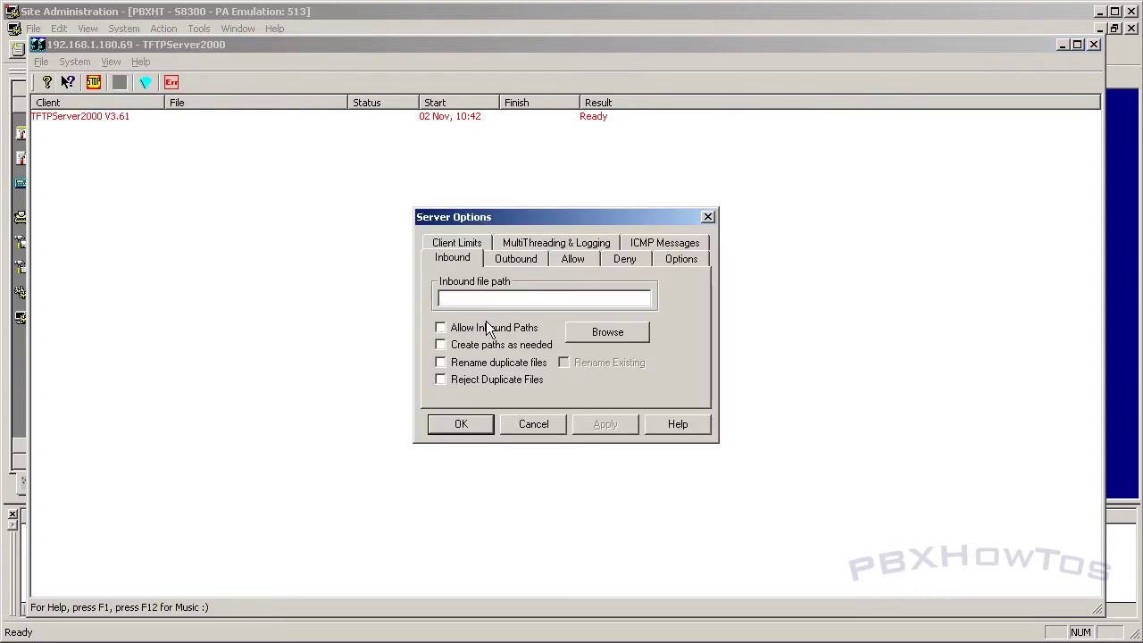
{"action": "left_click", "coordinate": [668, 260]}
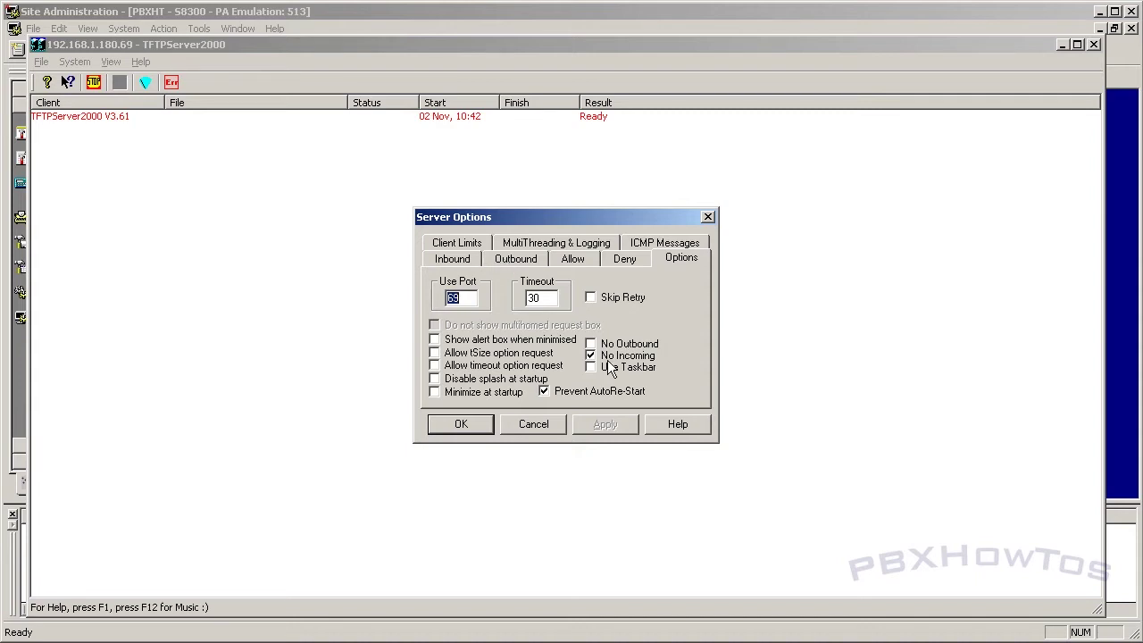
Step: Choose C:\tftp\4600\ as the outbound file path
{"action": "left_click", "coordinate": [507, 262]}
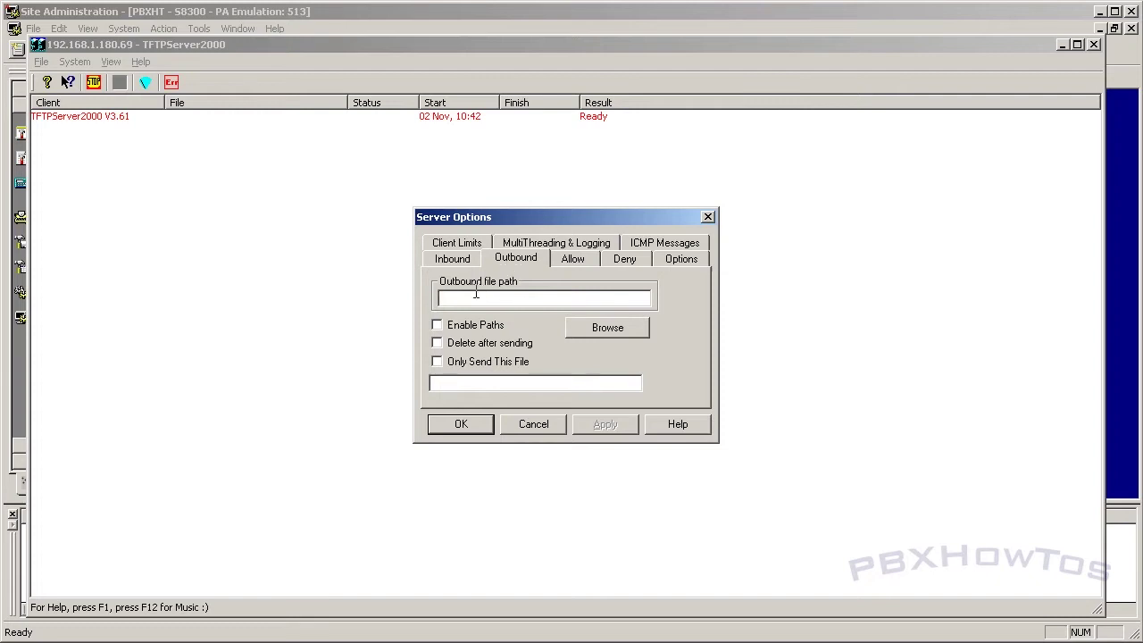
{"action": "left_click", "coordinate": [610, 326]}
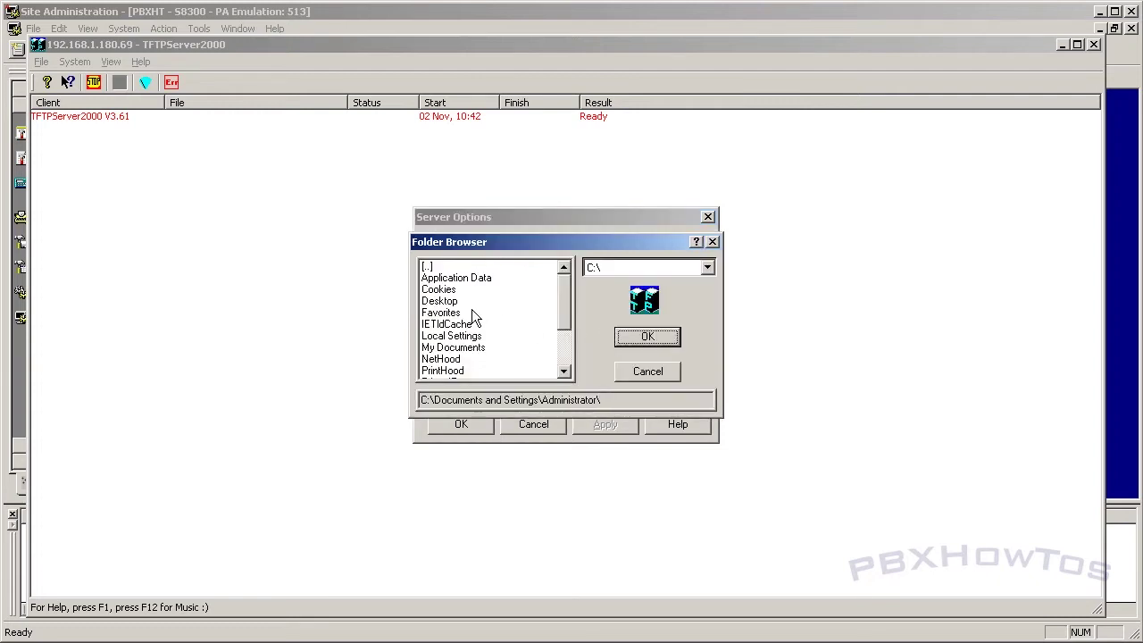
{"action": "double_click", "coordinate": [446, 268]}
{"action": "double_click", "coordinate": [446, 268]}
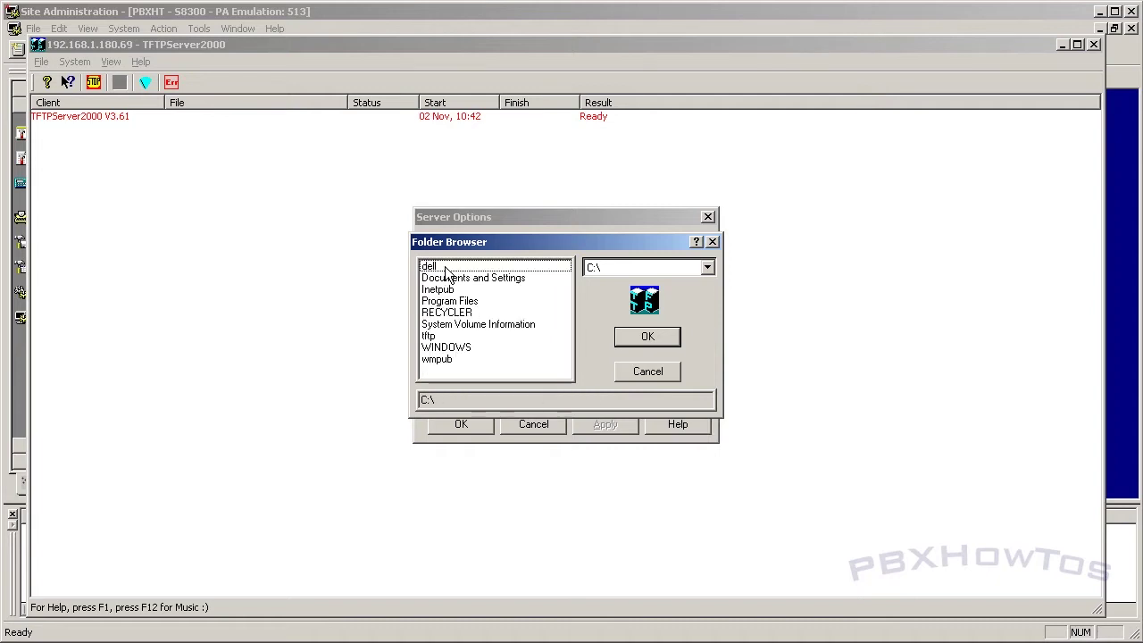
{"action": "double_click", "coordinate": [437, 338]}
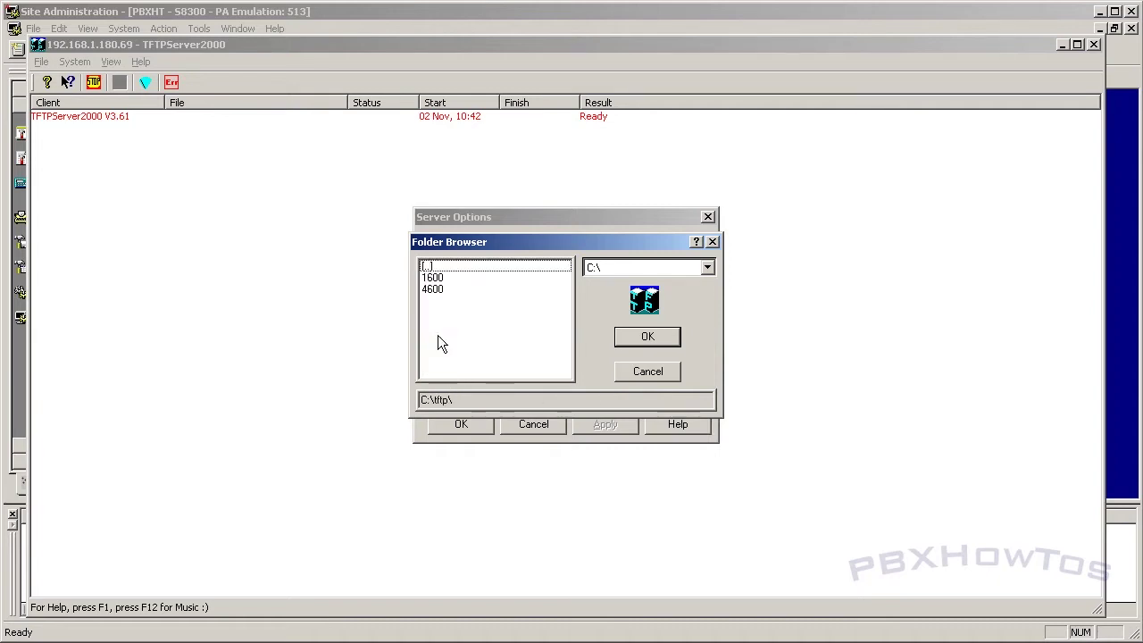
{"action": "double_click", "coordinate": [444, 288]}
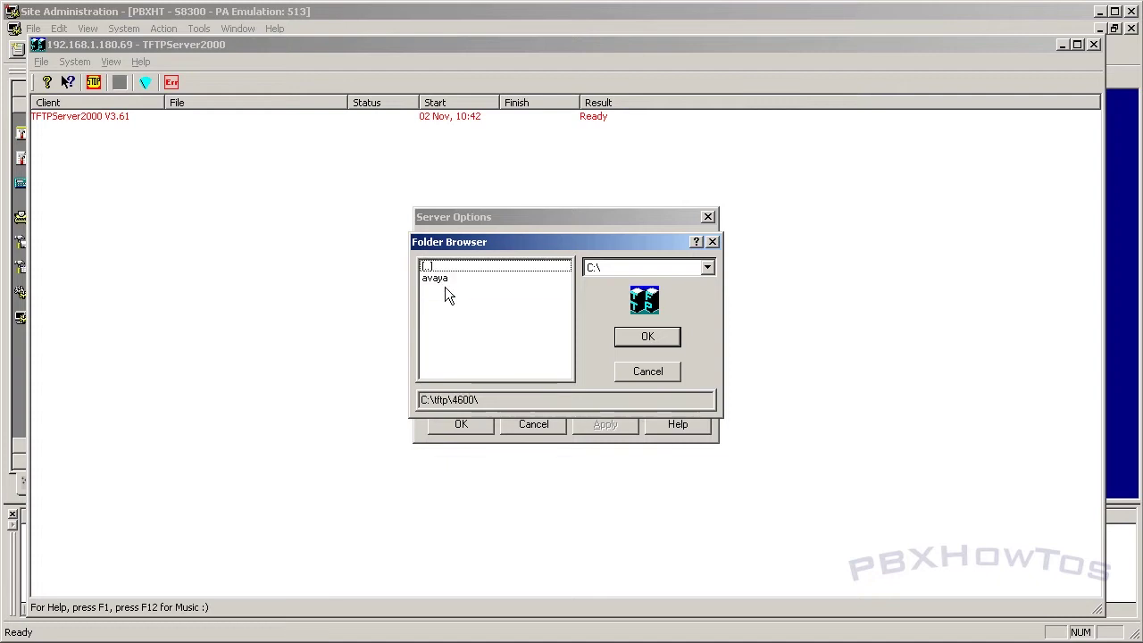
{"action": "left_click", "coordinate": [645, 339]}
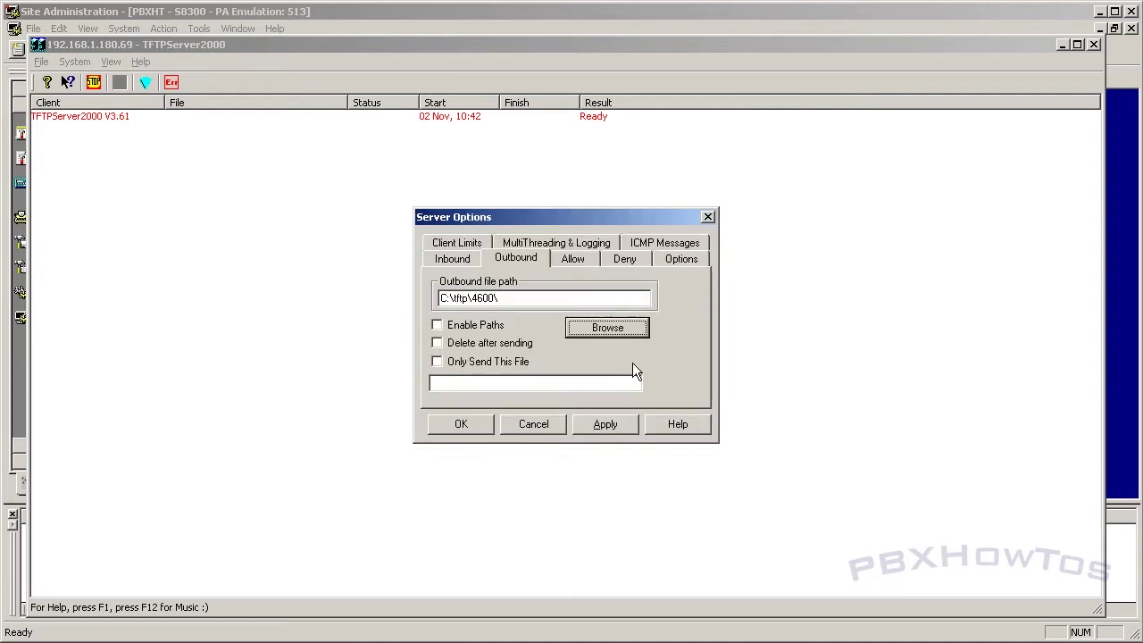
Step: Apply and confirm the options, answering No both times to keep the inbound directory
{"action": "left_click", "coordinate": [590, 430]}
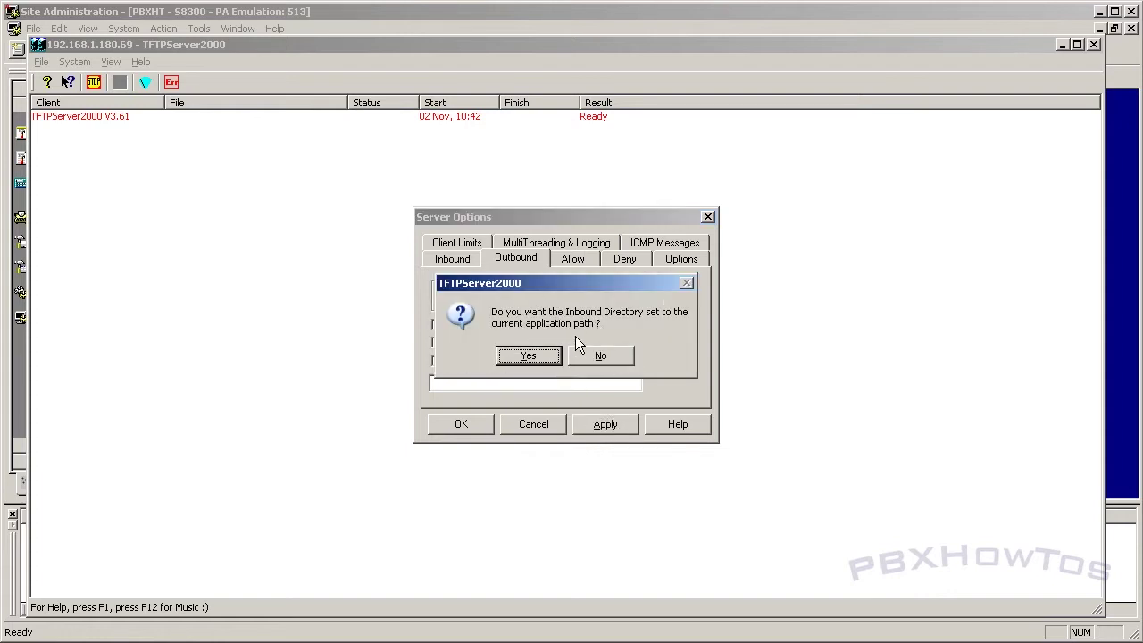
{"action": "left_click", "coordinate": [596, 355]}
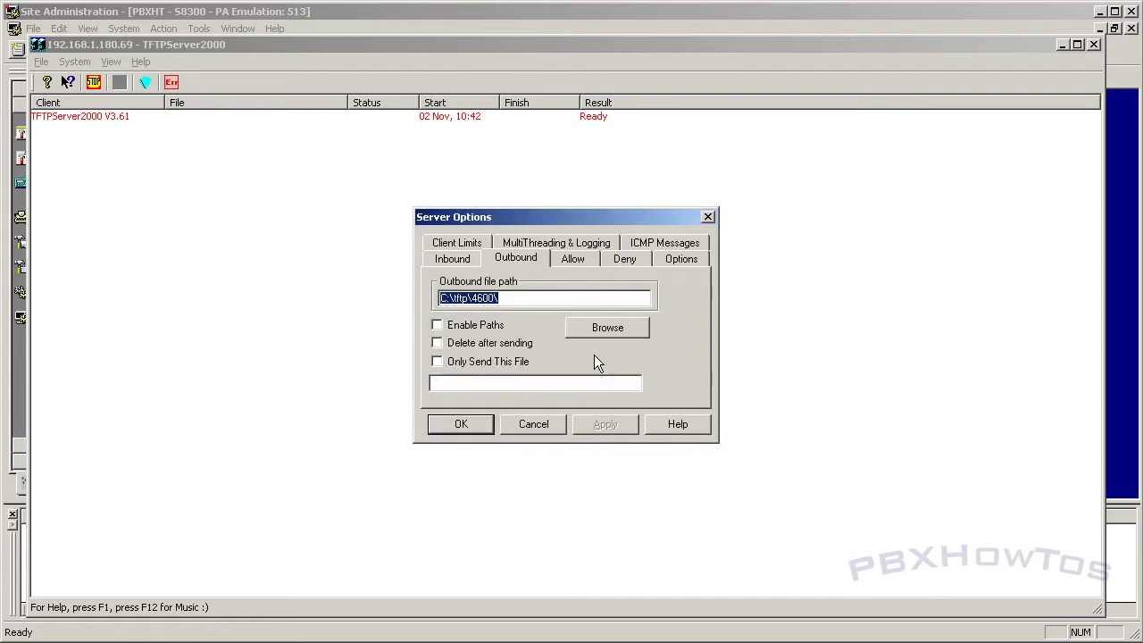
{"action": "left_click", "coordinate": [462, 427]}
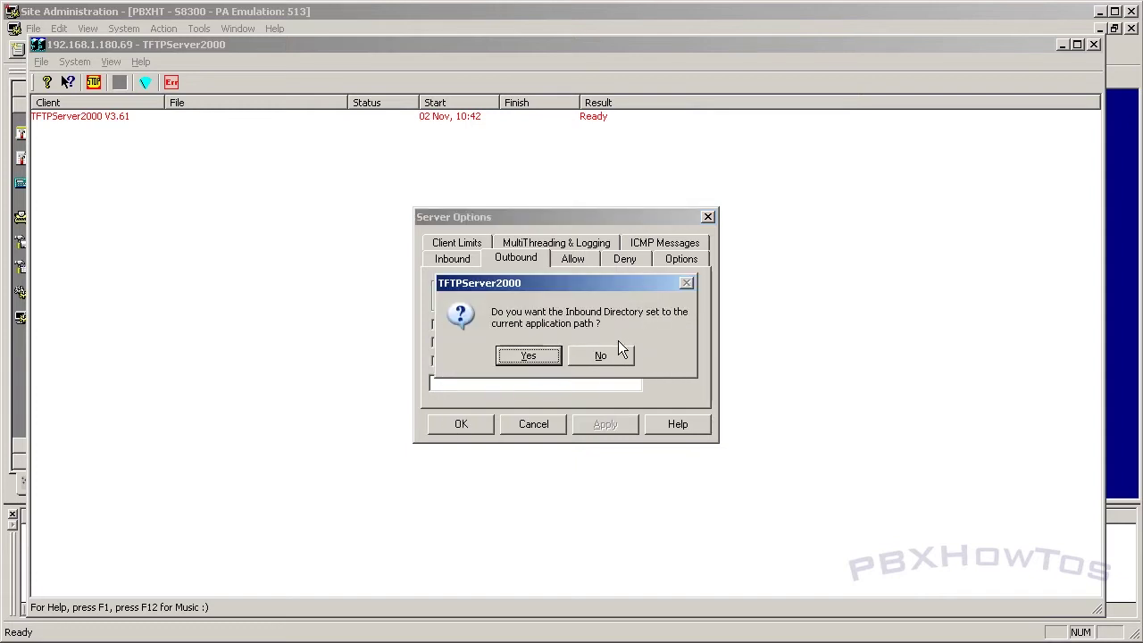
{"action": "left_click", "coordinate": [603, 355]}
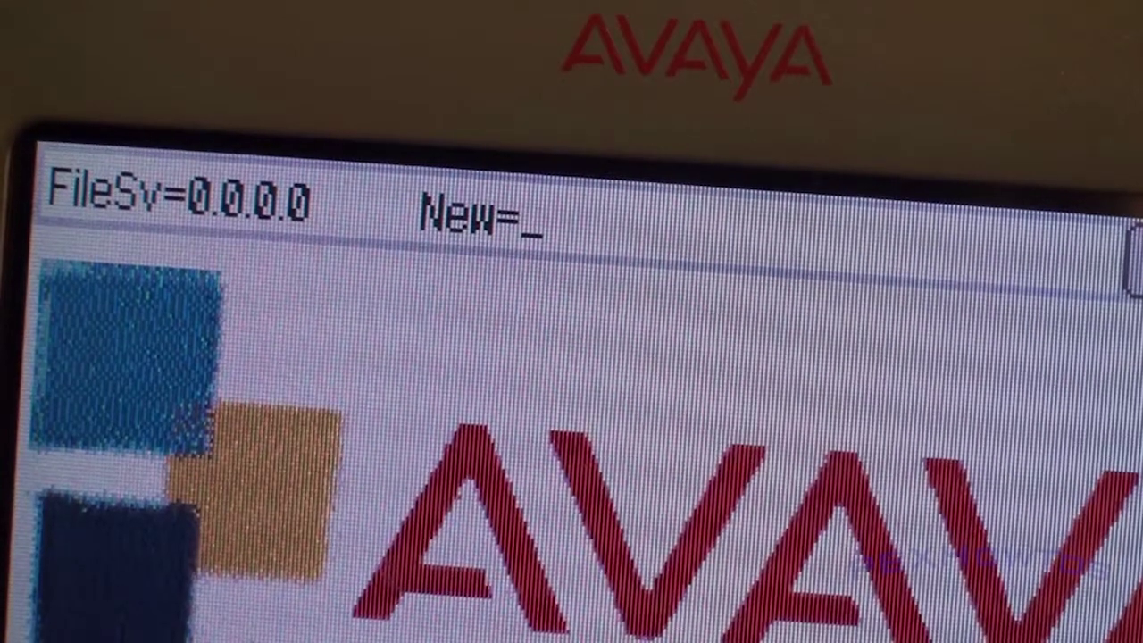
Step: Enter file server 192.168.1.180, keep 802.1Q auto and the VLAN ID, and save
{"action": "type", "text": ".168.1"}
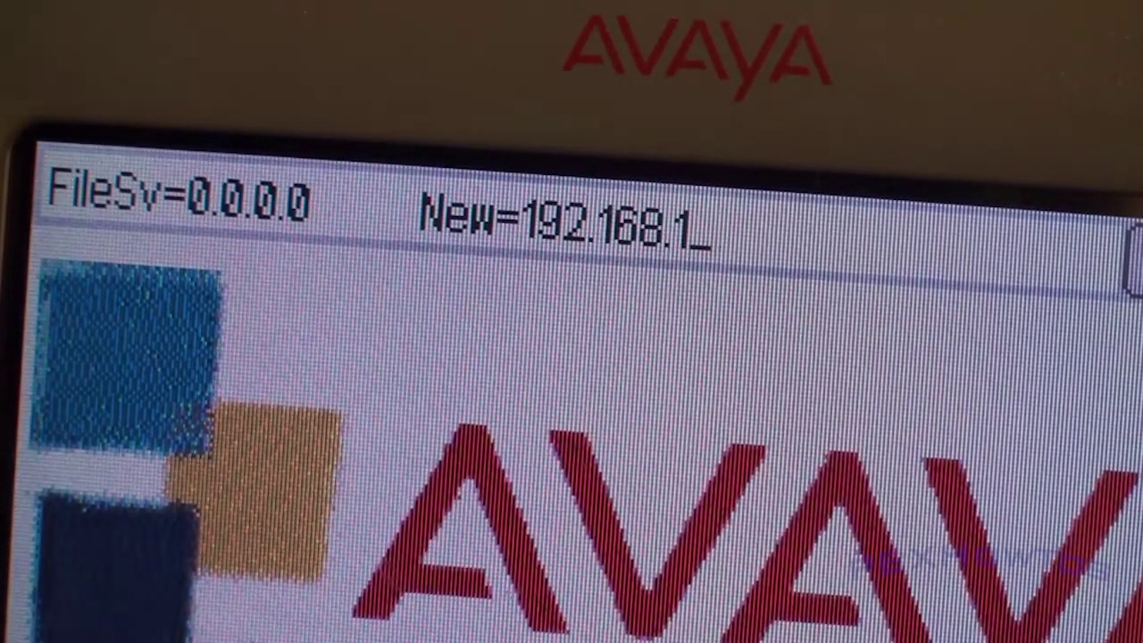
{"action": "type", "text": ".18"}
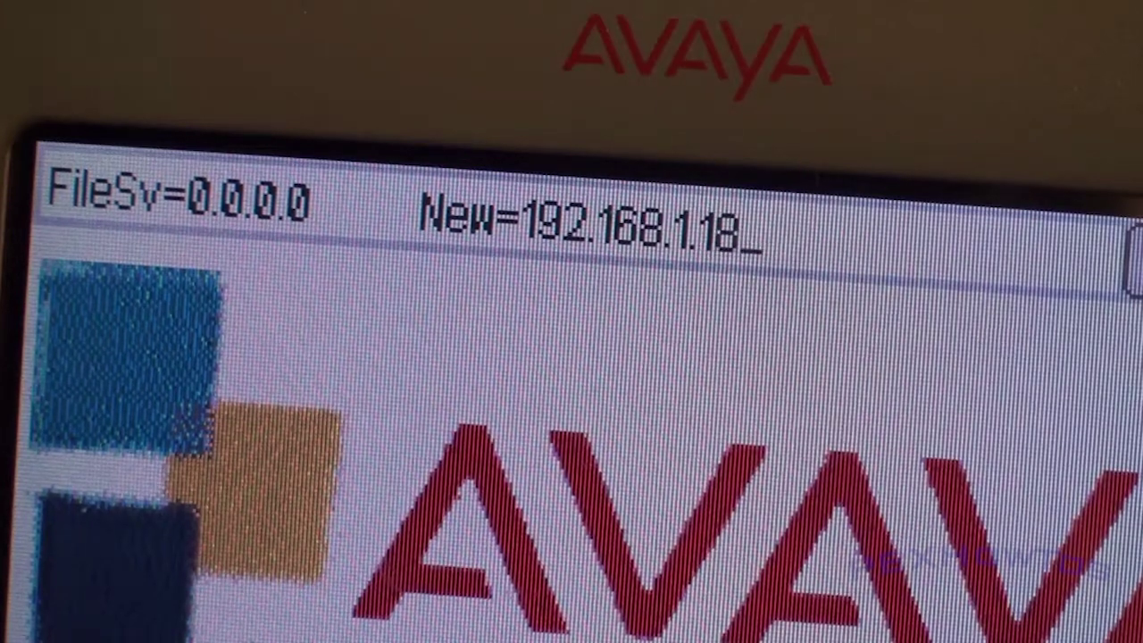
{"action": "type", "text": "0"}
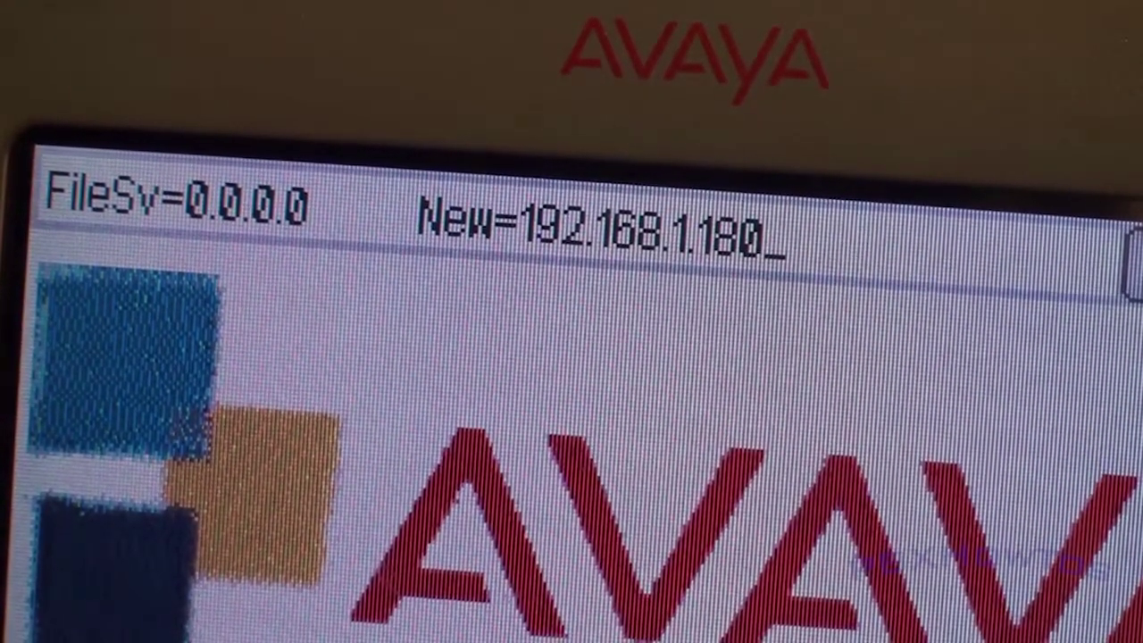
{"action": "key", "text": "numbersign"}
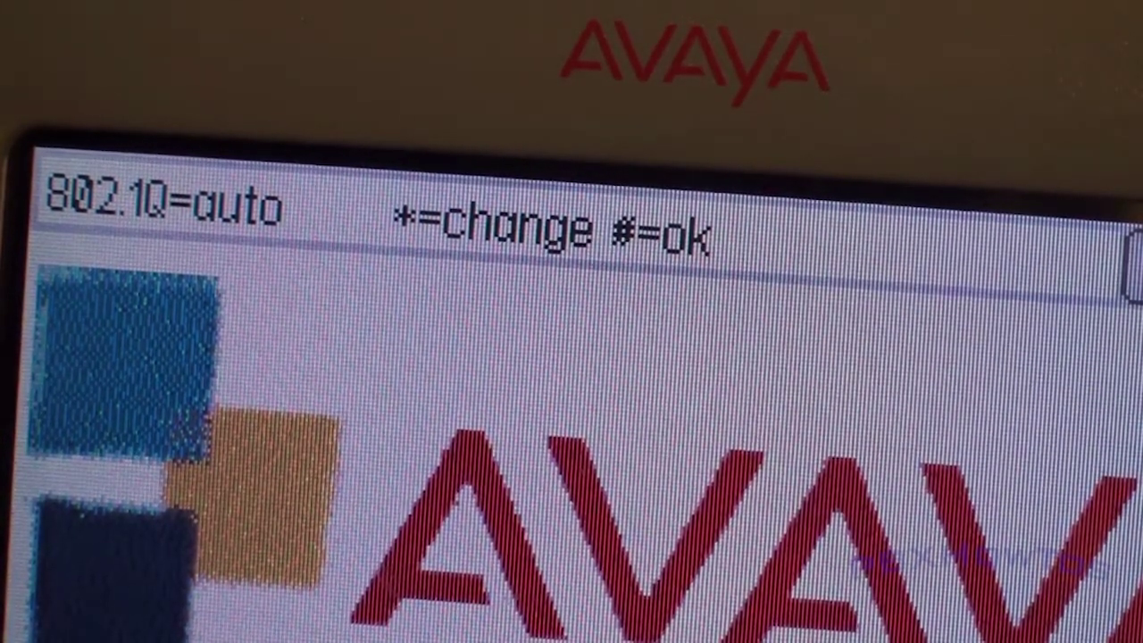
{"action": "key", "text": "numbersign"}
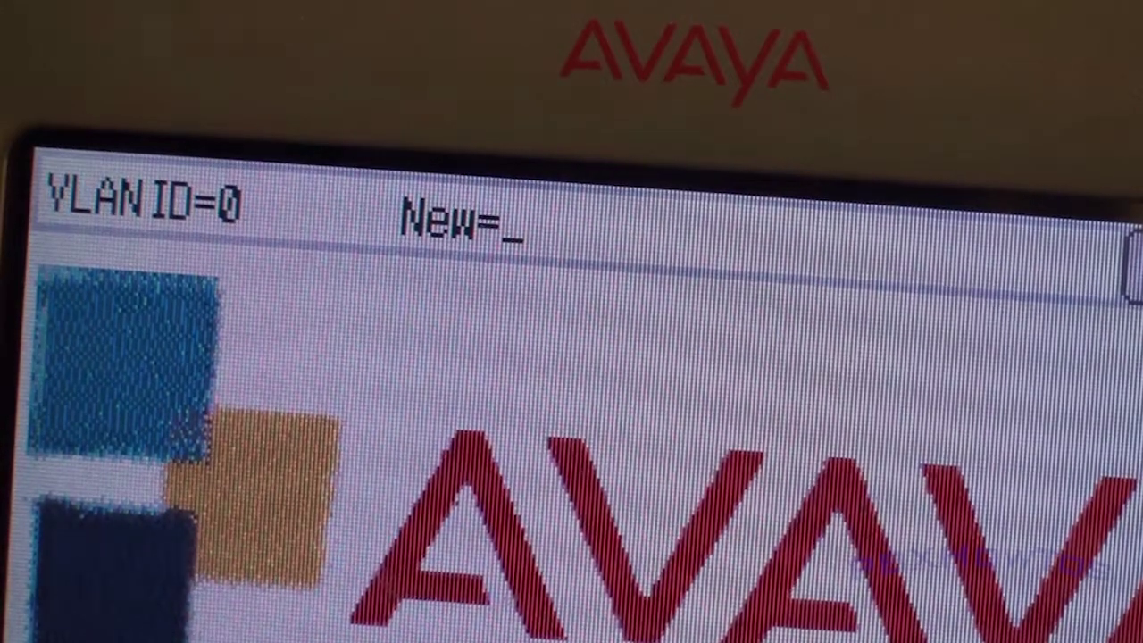
{"action": "key", "text": "numbersign"}
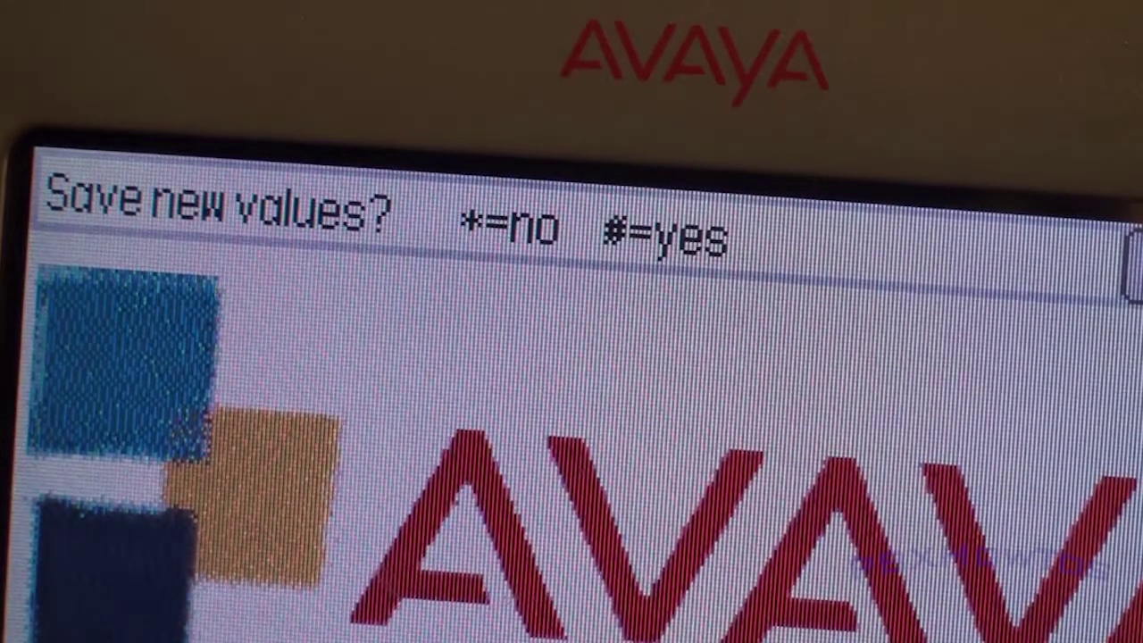
{"action": "key", "text": "numbersign"}
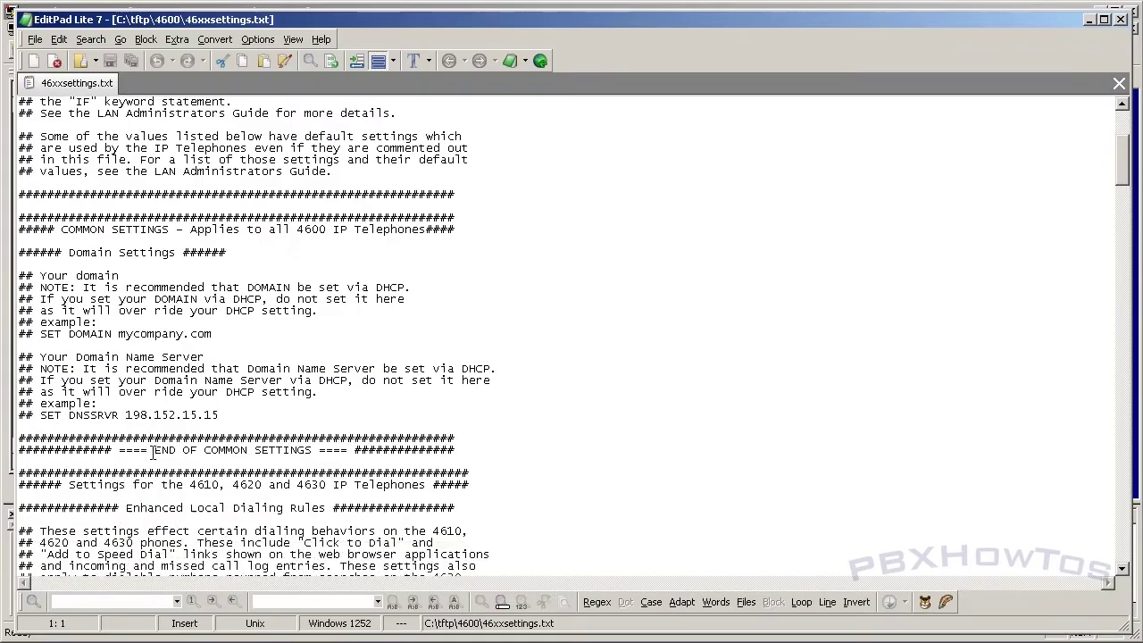
Step: Scroll the TFTPServer2000 log to confirm both files finished sending to 192.168.1.166
{"action": "scroll", "coordinate": [143, 447], "scroll_direction": "down", "scroll_amount": 1}
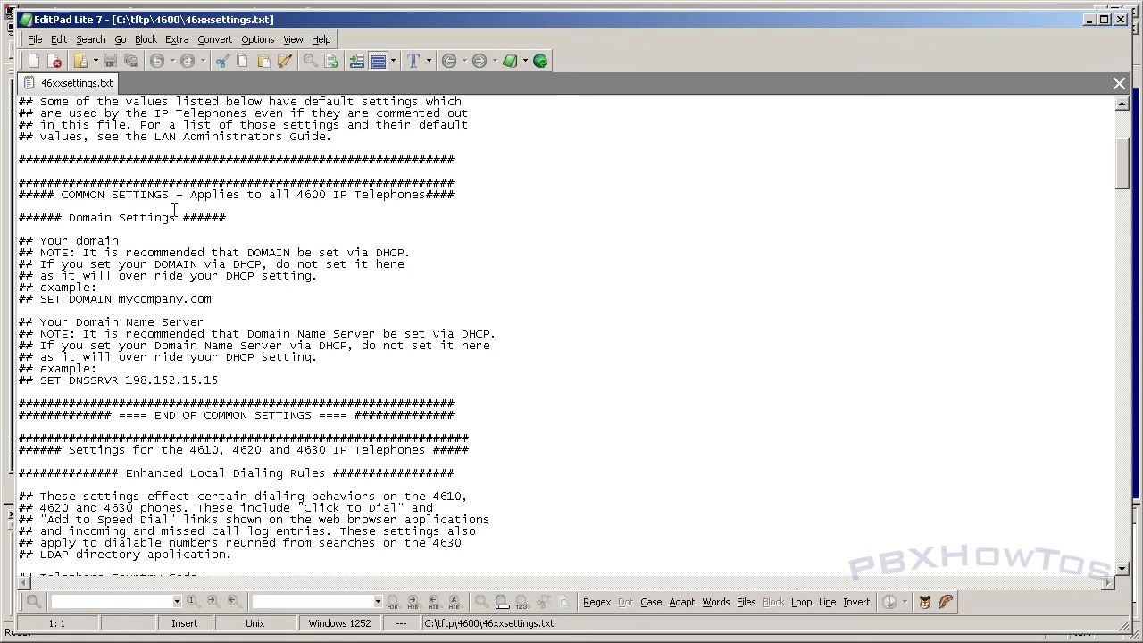
Step: Delete the leading '## ' from the SET DNSSRVR 198.152.15.15 line
{"action": "left_click_drag", "start_coordinate": [41, 380], "coordinate": [14, 379]}
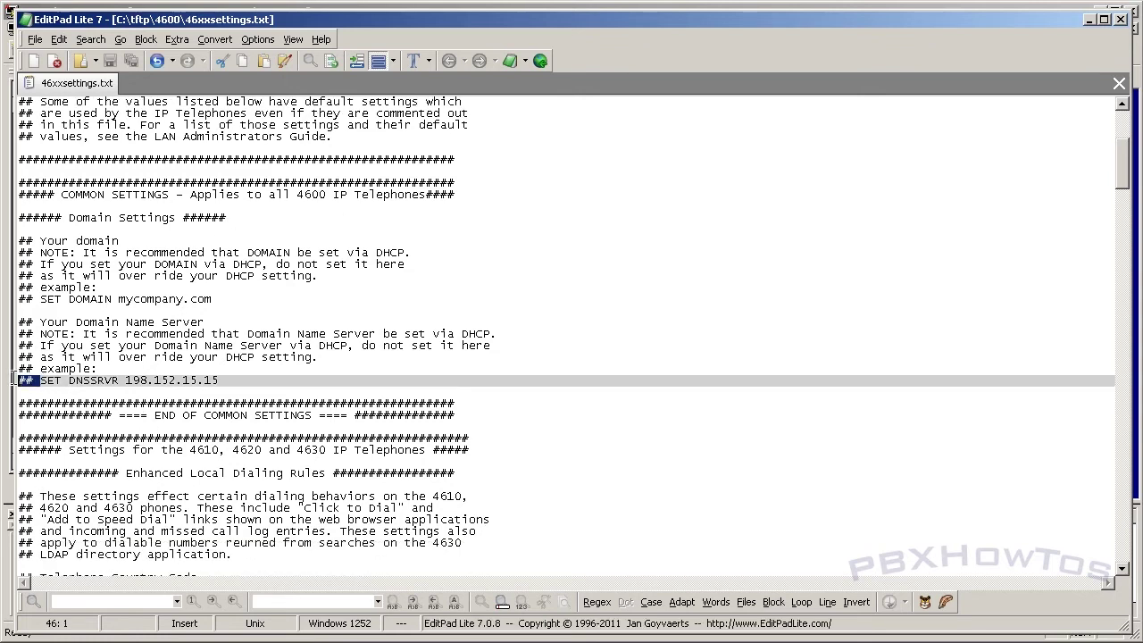
{"action": "key", "text": "Delete"}
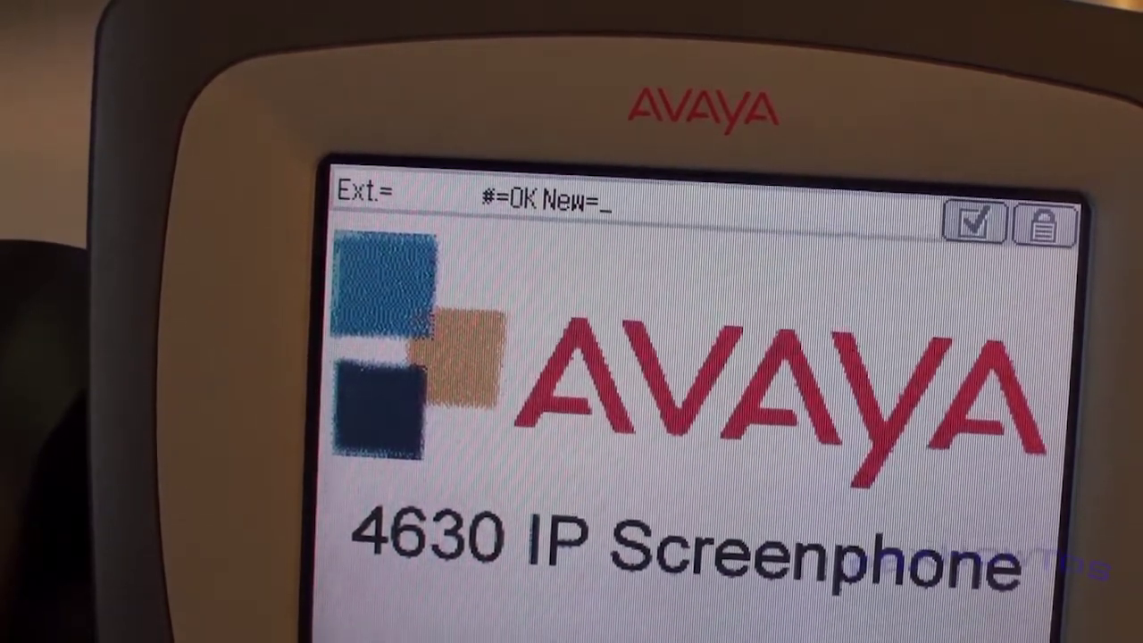
Step: Enter extension 1015 and the station password at the phone's login prompts
{"action": "type", "text": "1015"}
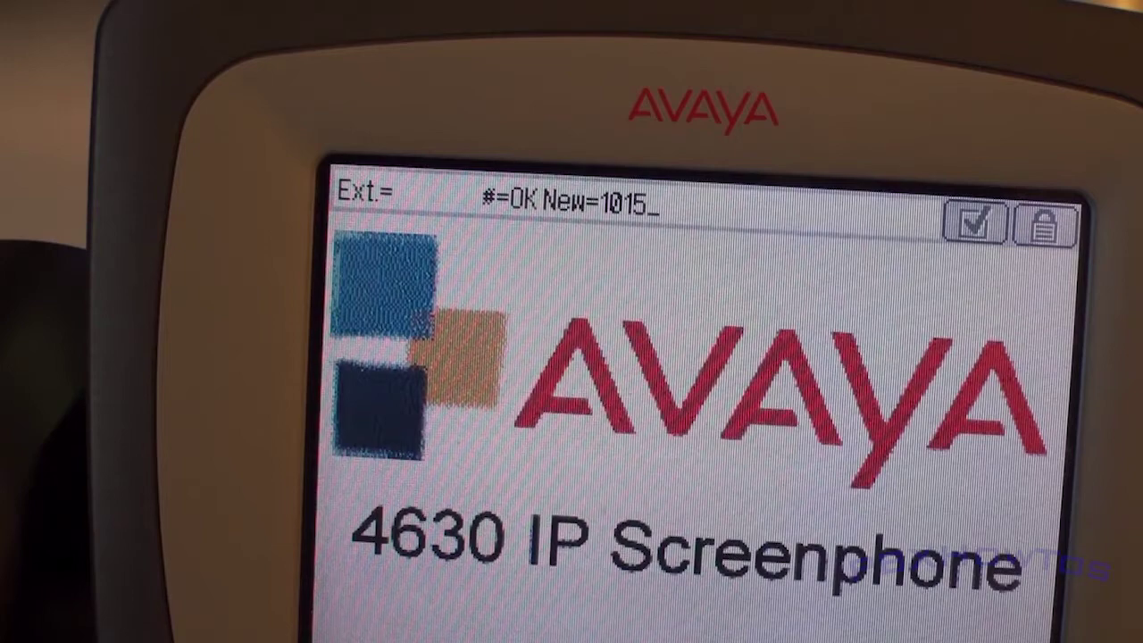
{"action": "key", "text": "numbersign"}
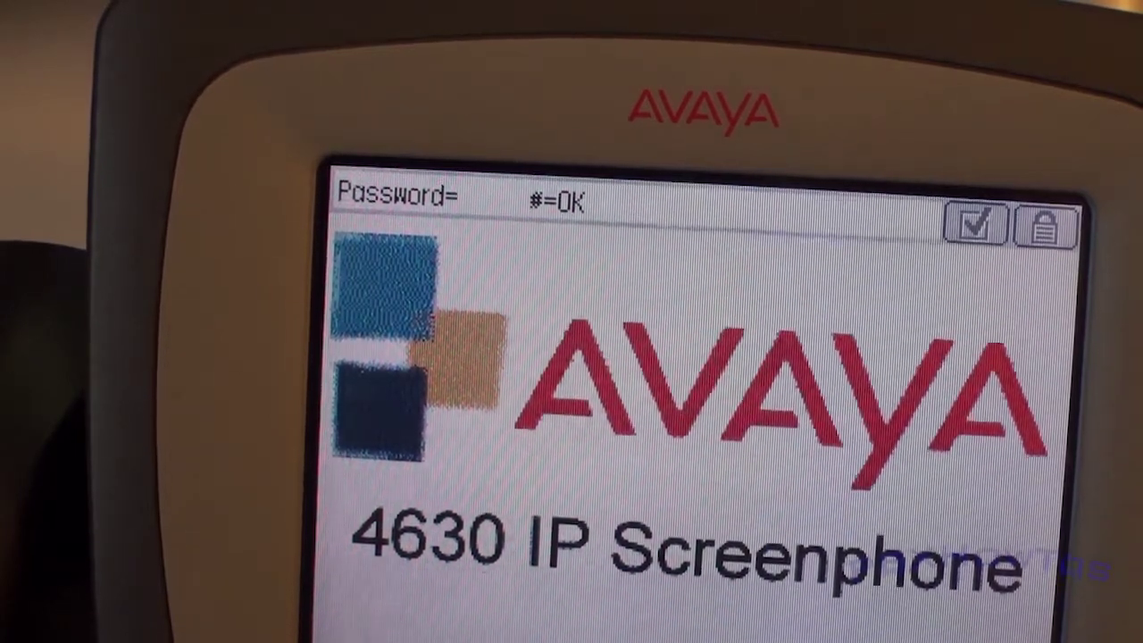
{"action": "type", "text": "****"}
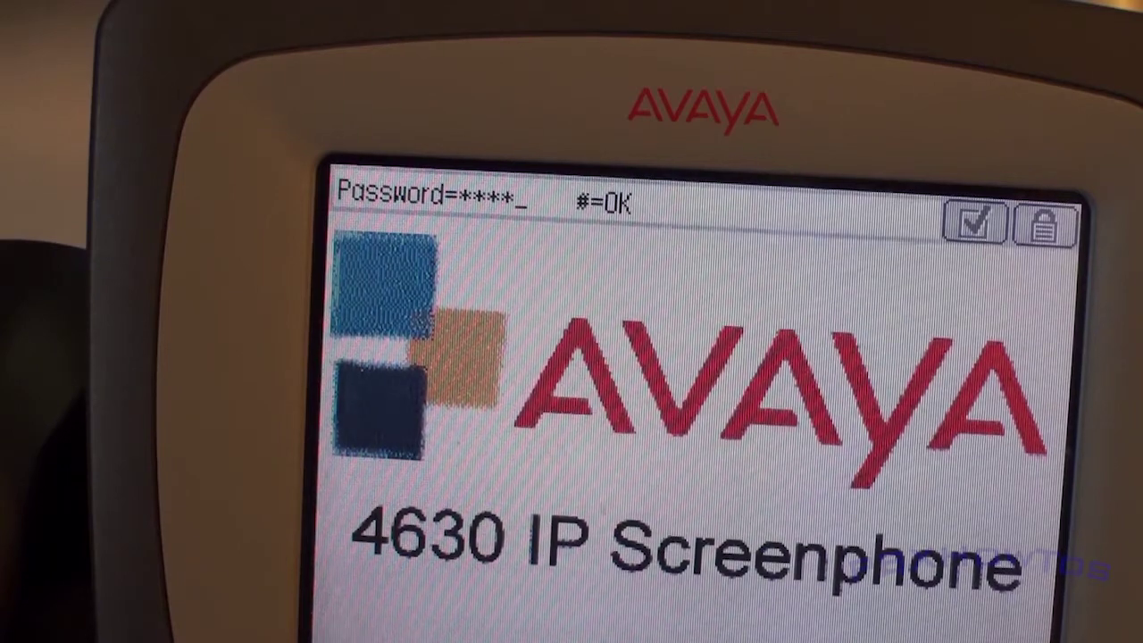
{"action": "key", "text": "numbersign"}
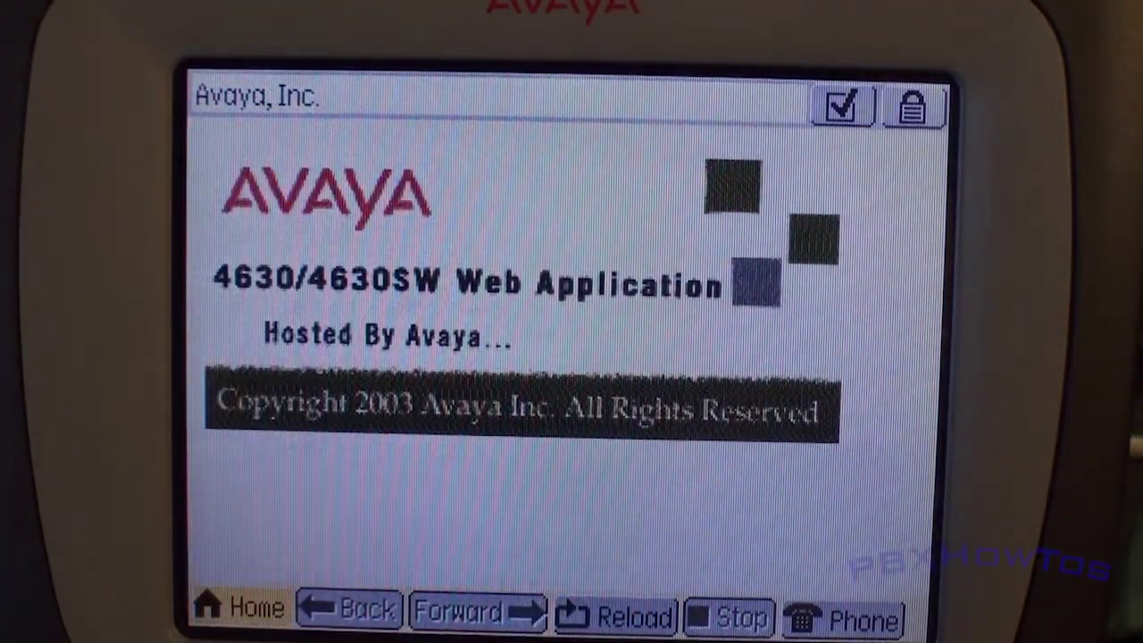
Step: Enter the phone's Web Services page and show the Portal Sites links (News, Weather, Sports)
{"action": "left_click", "coordinate": [786, 429]}
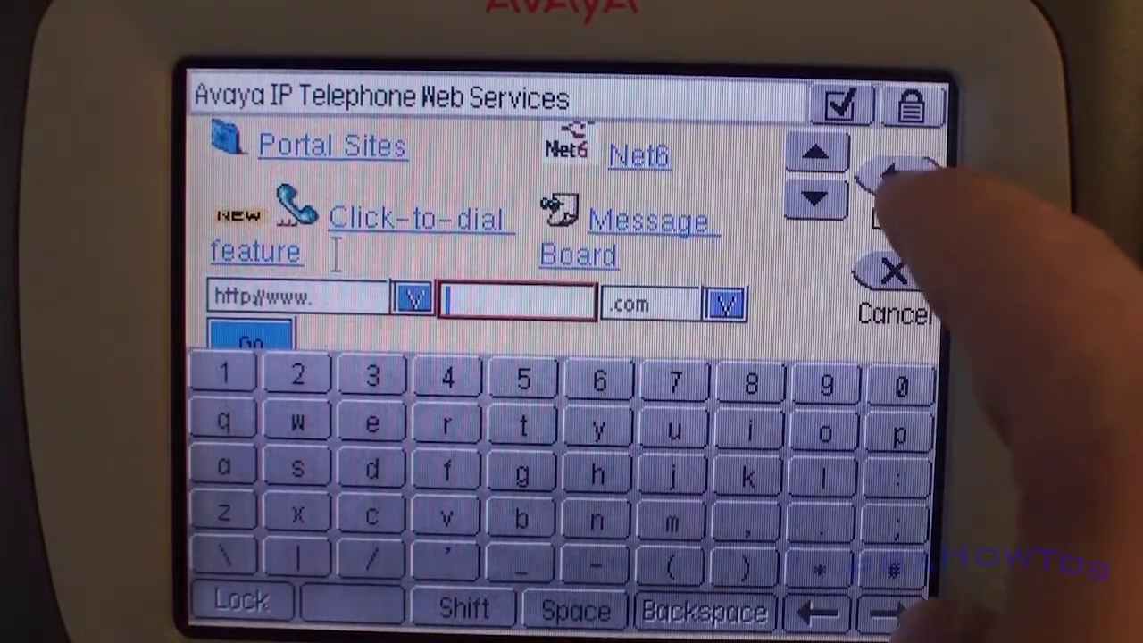
{"action": "left_click", "coordinate": [897, 183]}
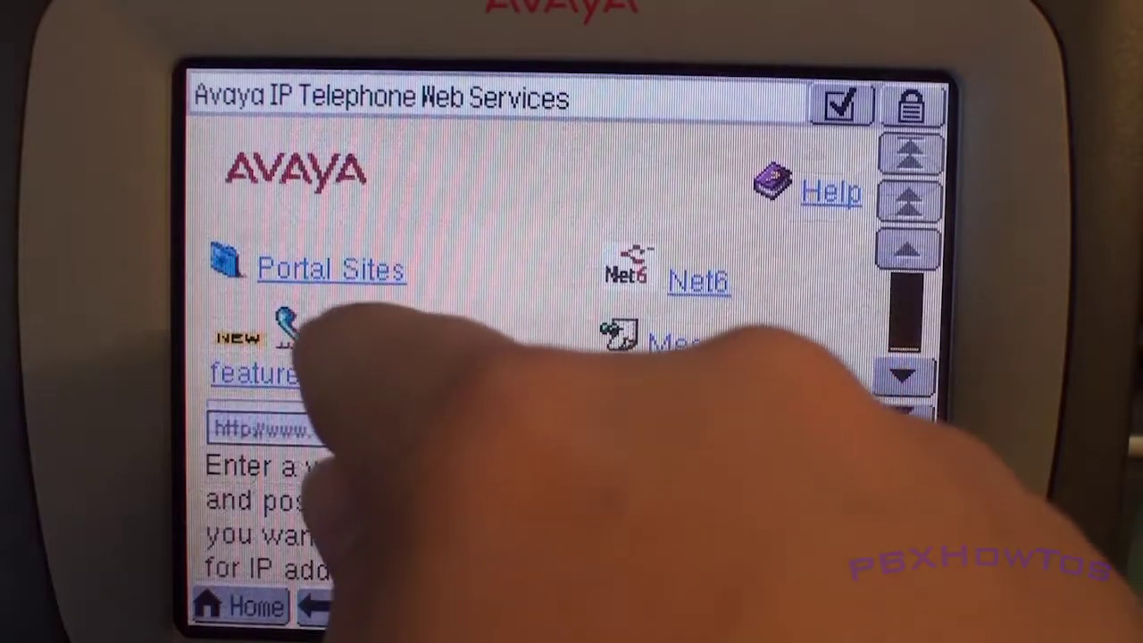
{"action": "left_click", "coordinate": [331, 270]}
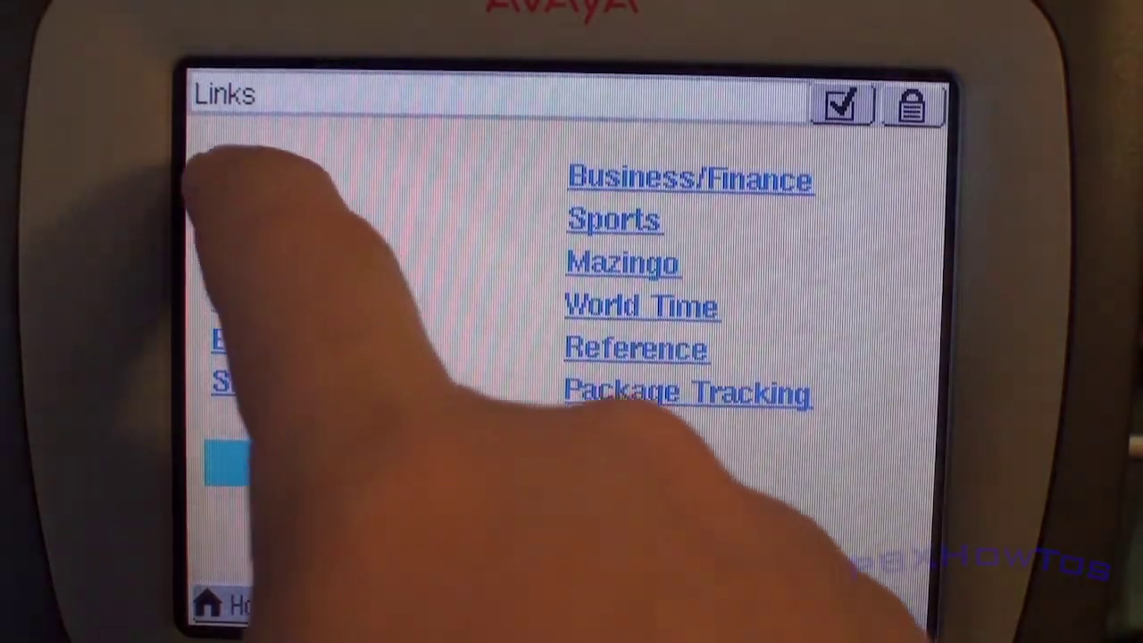
Step: Go to News, then the USA TODAY mobile site, and load its Briefs headlines
{"action": "left_click", "coordinate": [250, 170]}
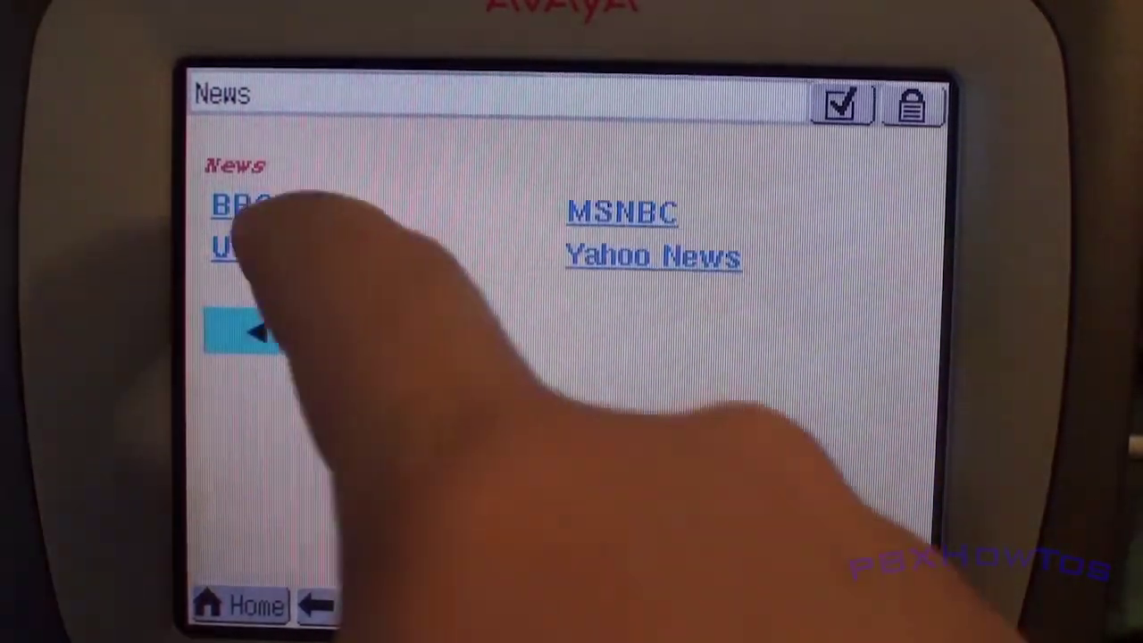
{"action": "left_click", "coordinate": [278, 248]}
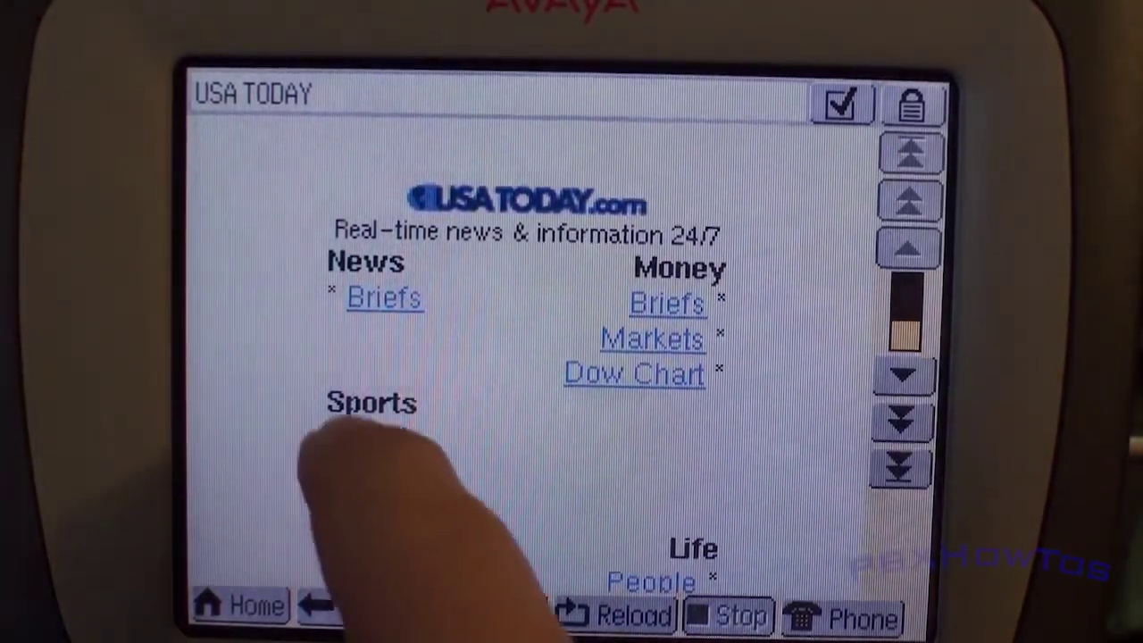
{"action": "left_click", "coordinate": [383, 439]}
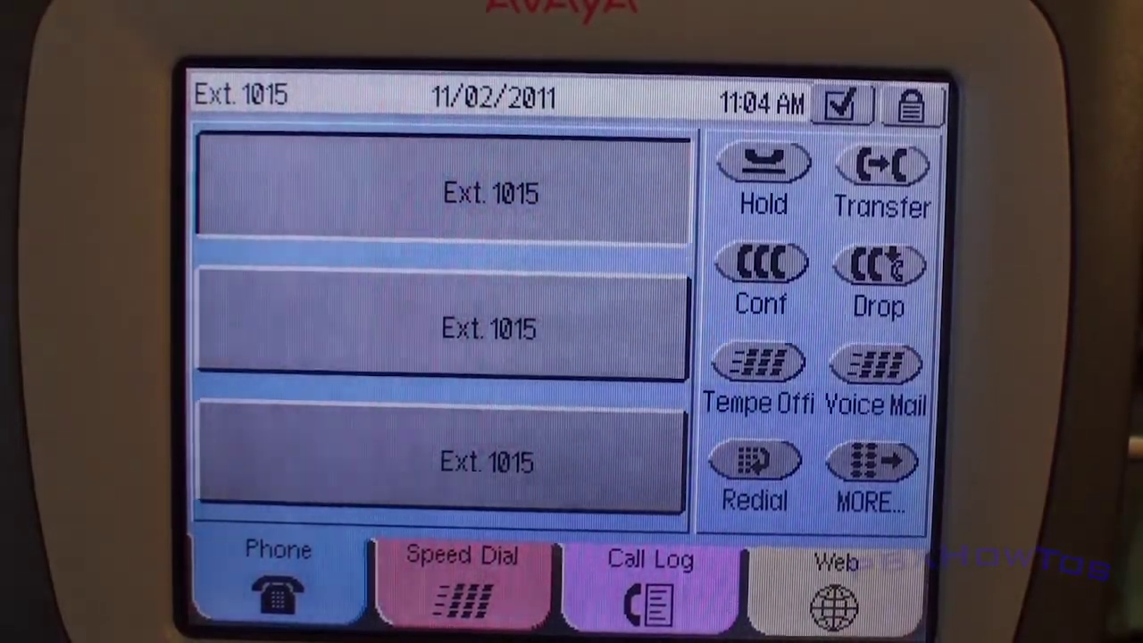
Step: Go off-hook on the first Ext. 1015 appearance and dial 1000
{"action": "left_click", "coordinate": [444, 189]}
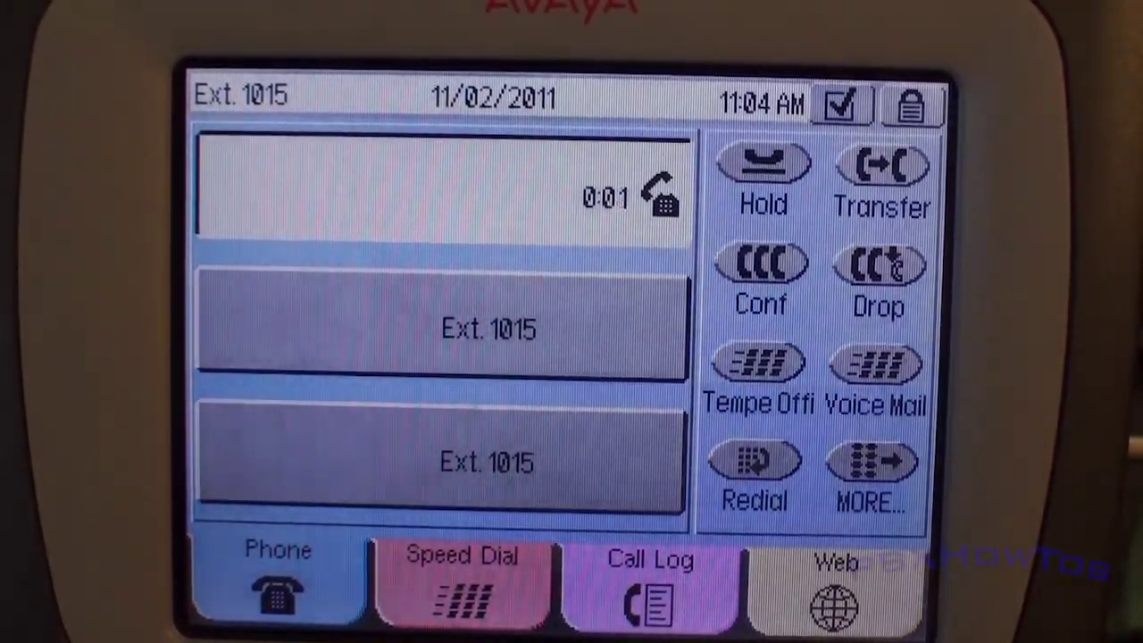
{"action": "type", "text": "1000"}
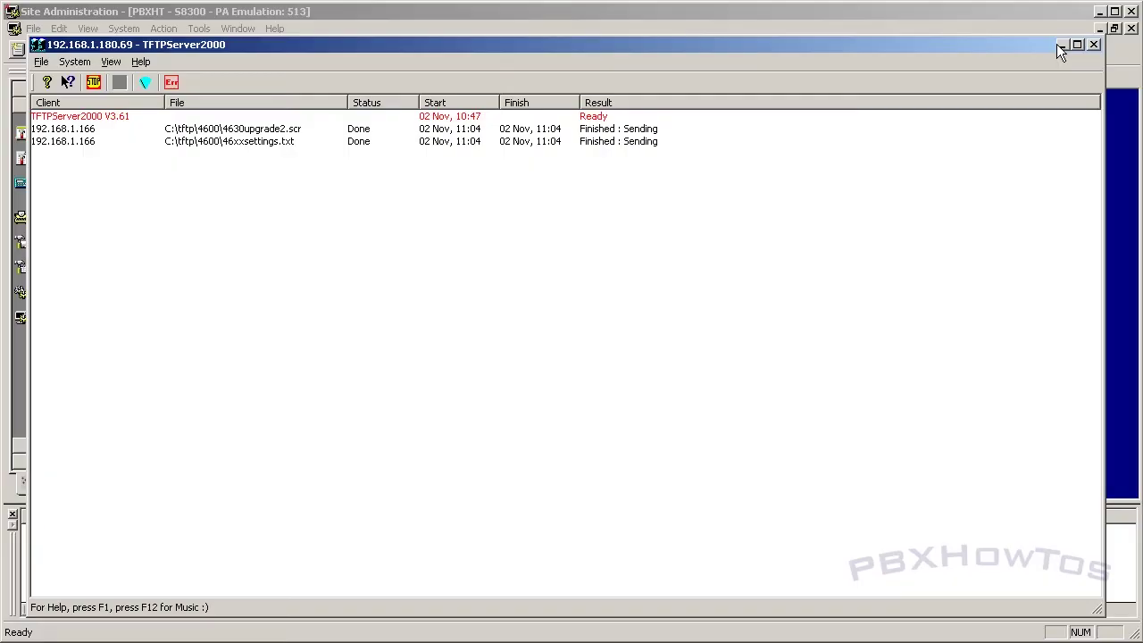
Step: Minimize the TFTP server and C:\tftp\4600 windows, then cancel the display station 1015 command
{"action": "left_click", "coordinate": [1059, 44]}
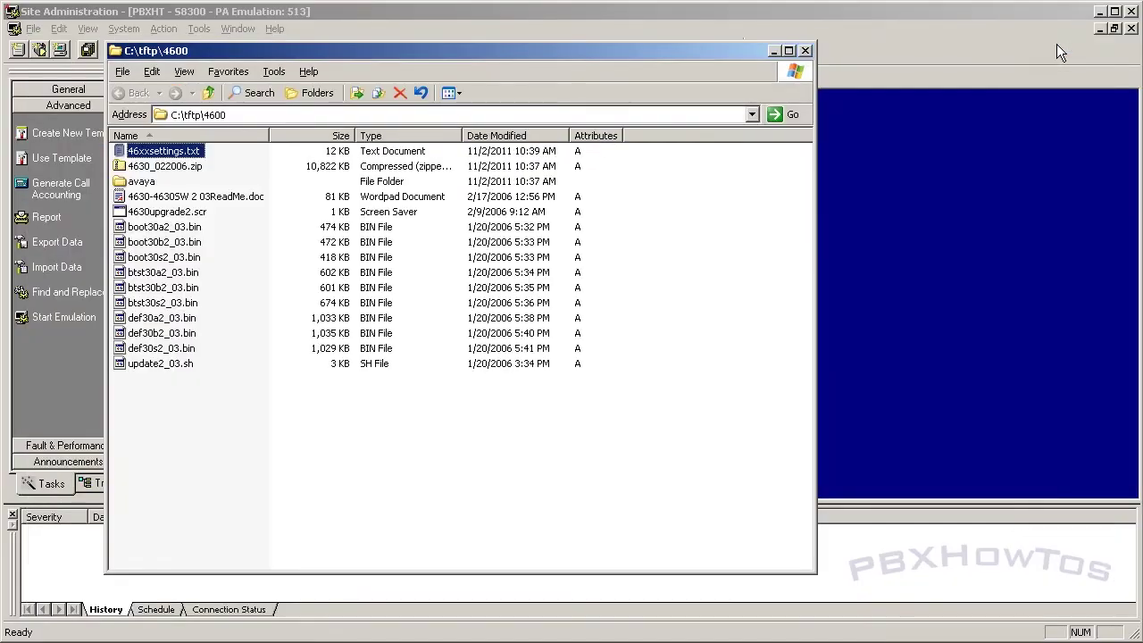
{"action": "left_click", "coordinate": [772, 51]}
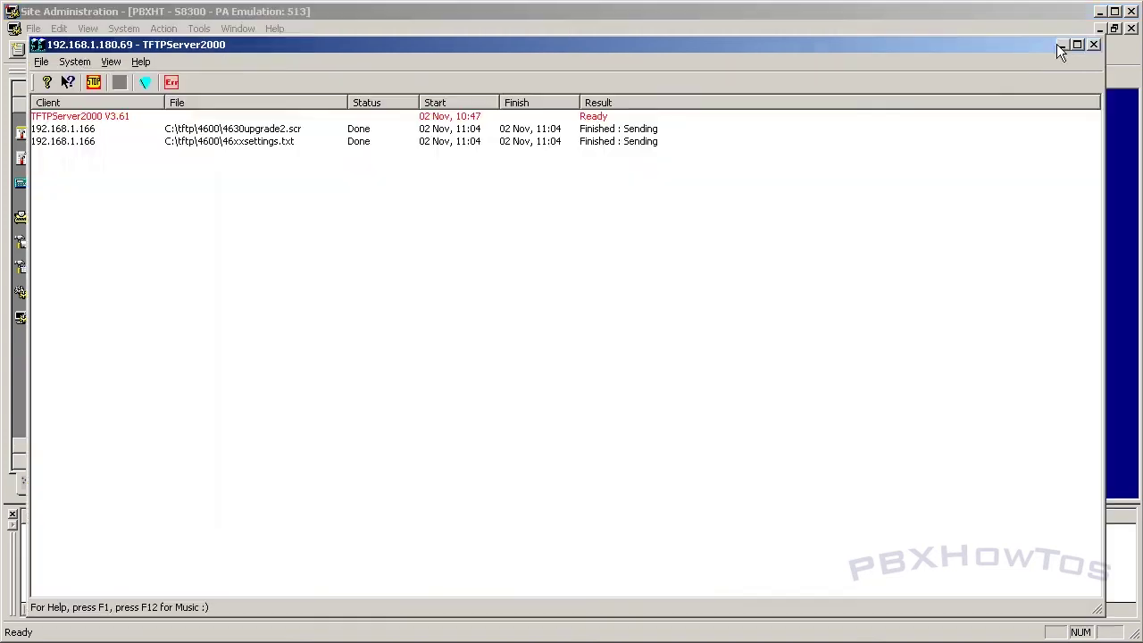
{"action": "left_click", "coordinate": [1058, 44]}
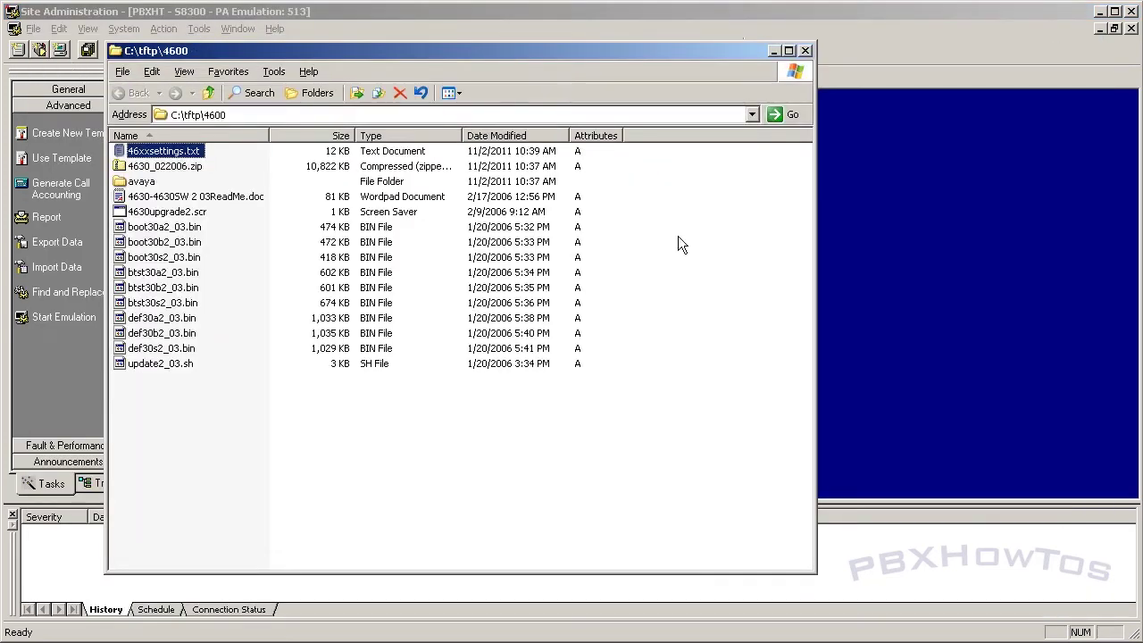
{"action": "left_click", "coordinate": [772, 51]}
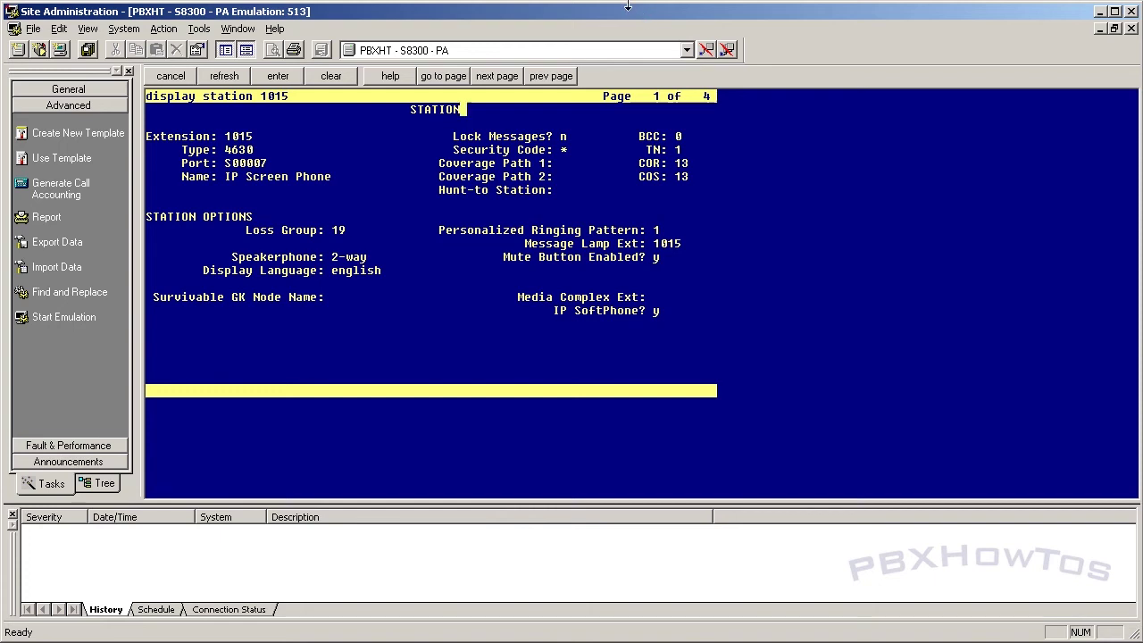
{"action": "left_click", "coordinate": [170, 76]}
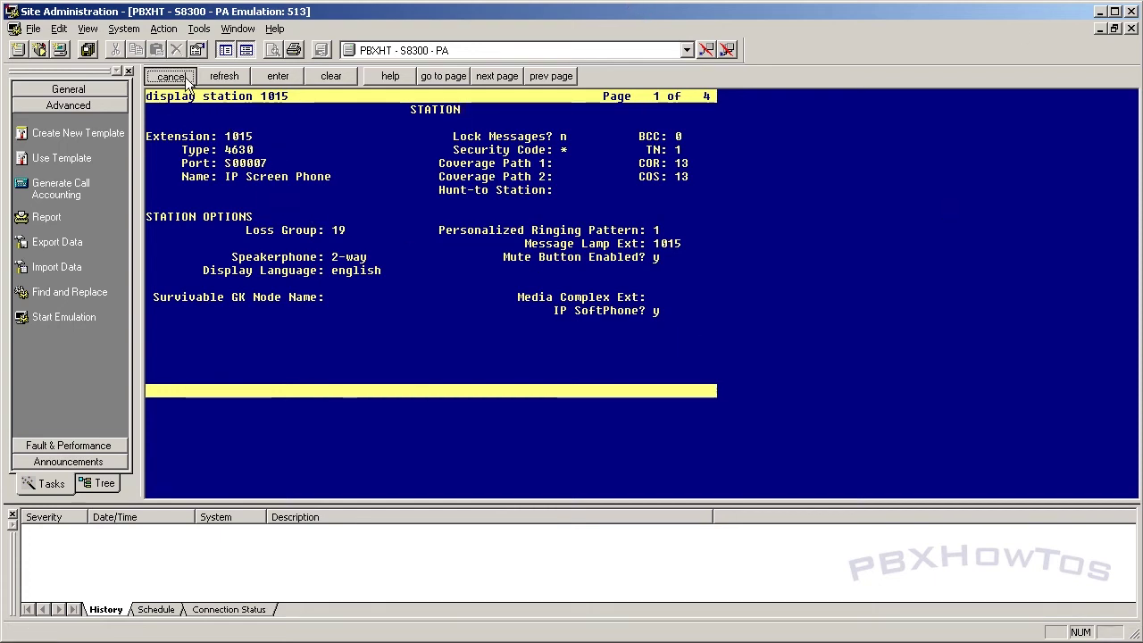
Step: Run 'list reg' and highlight 1015's IP 192.168.1.166, region 1 and gatekeeper 192.168.1.150
{"action": "type", "text": "l"}
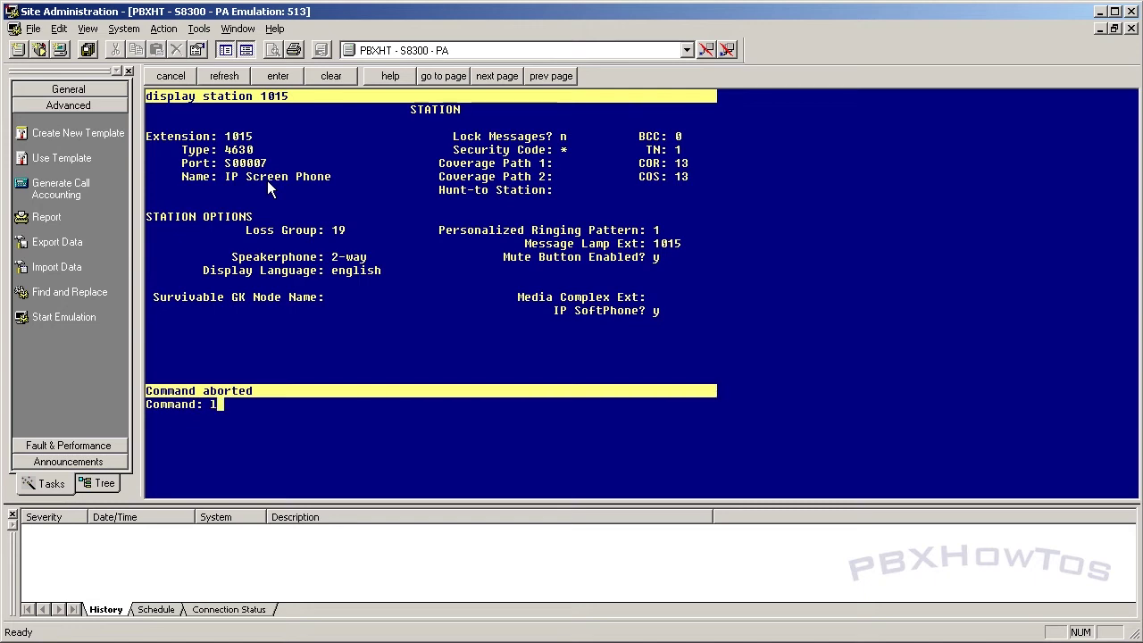
{"action": "type", "text": "ist reg"}
{"action": "key", "text": "Return"}
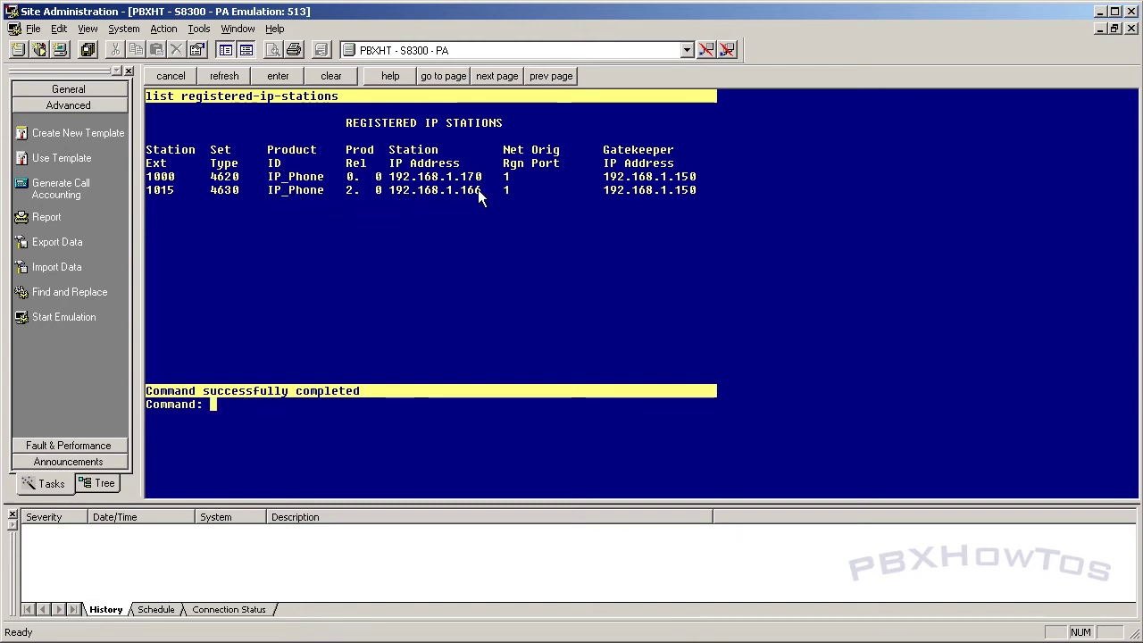
{"action": "left_click_drag", "start_coordinate": [479, 196], "coordinate": [402, 200]}
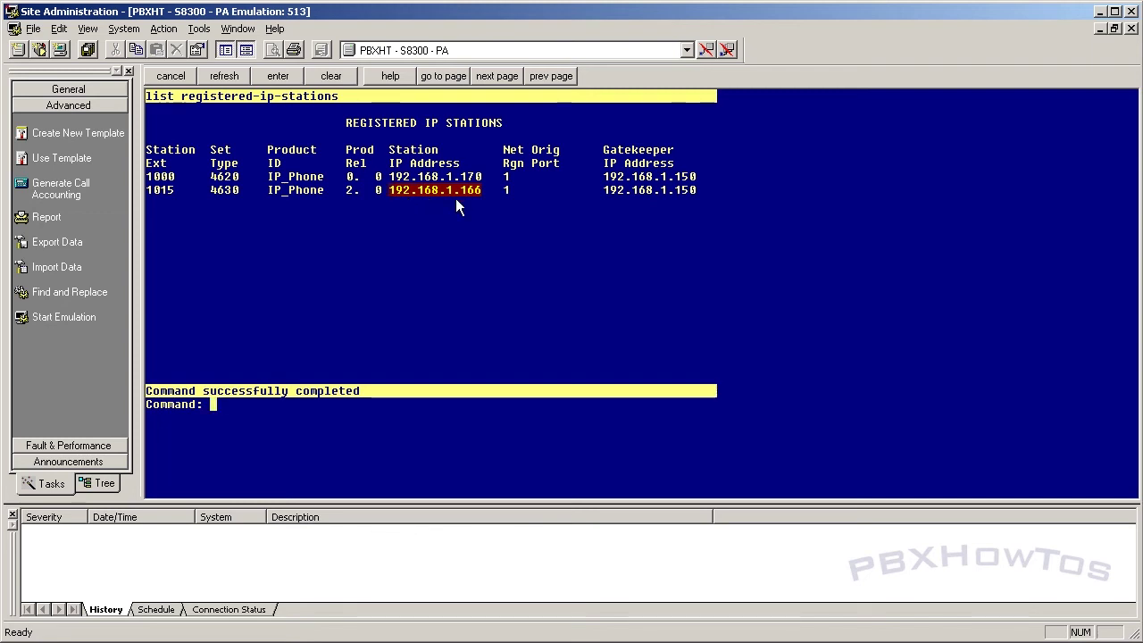
{"action": "left_click", "coordinate": [506, 192]}
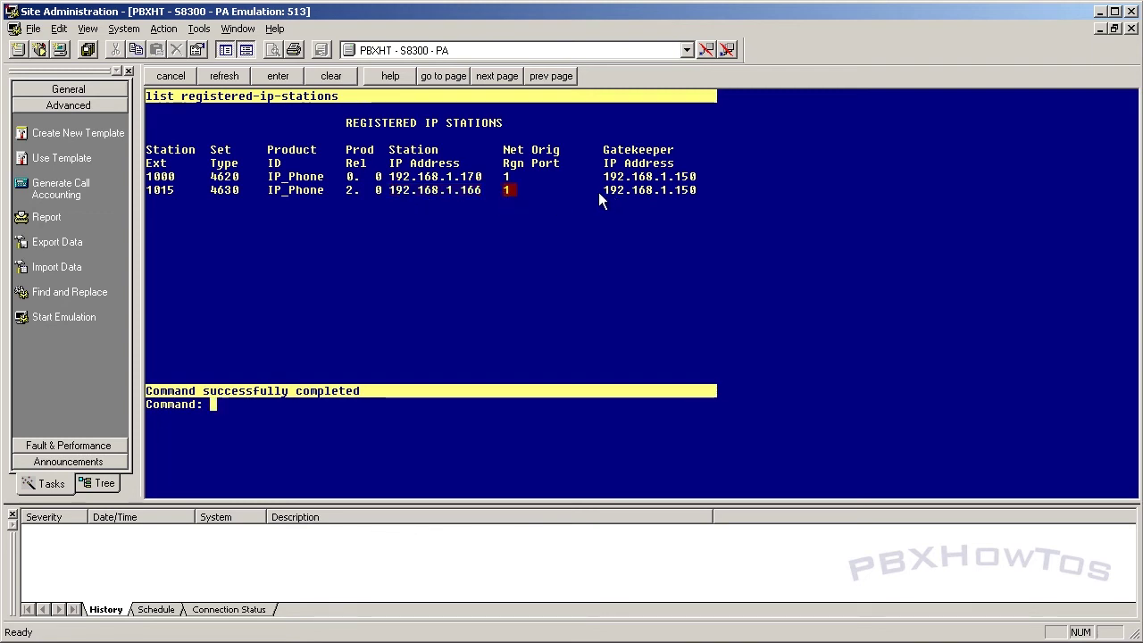
{"action": "left_click_drag", "start_coordinate": [598, 193], "coordinate": [697, 192]}
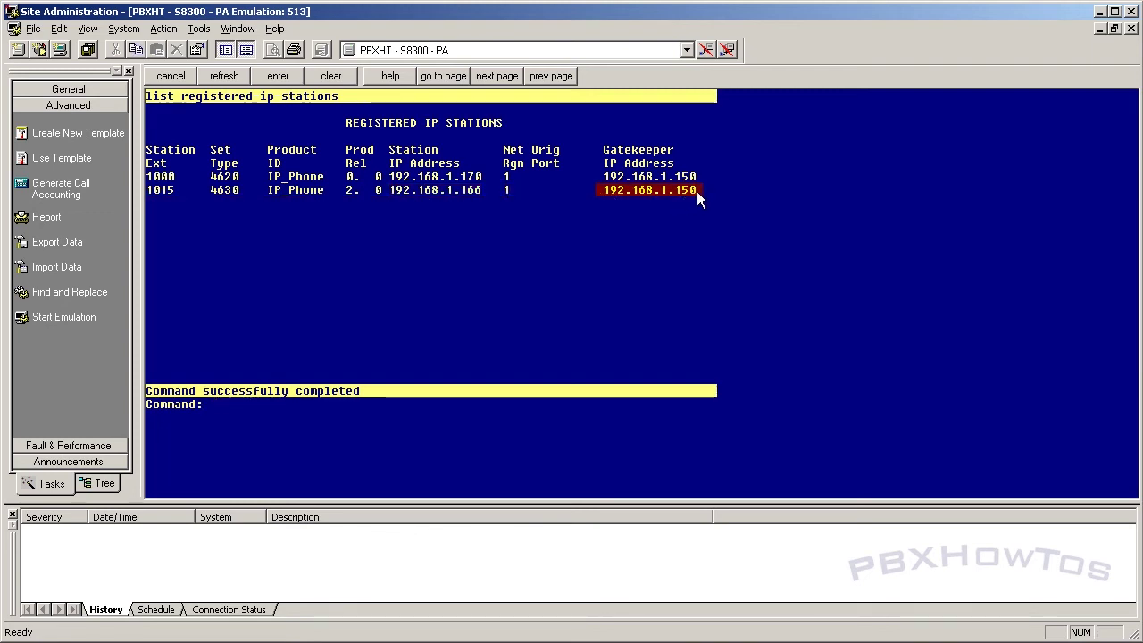